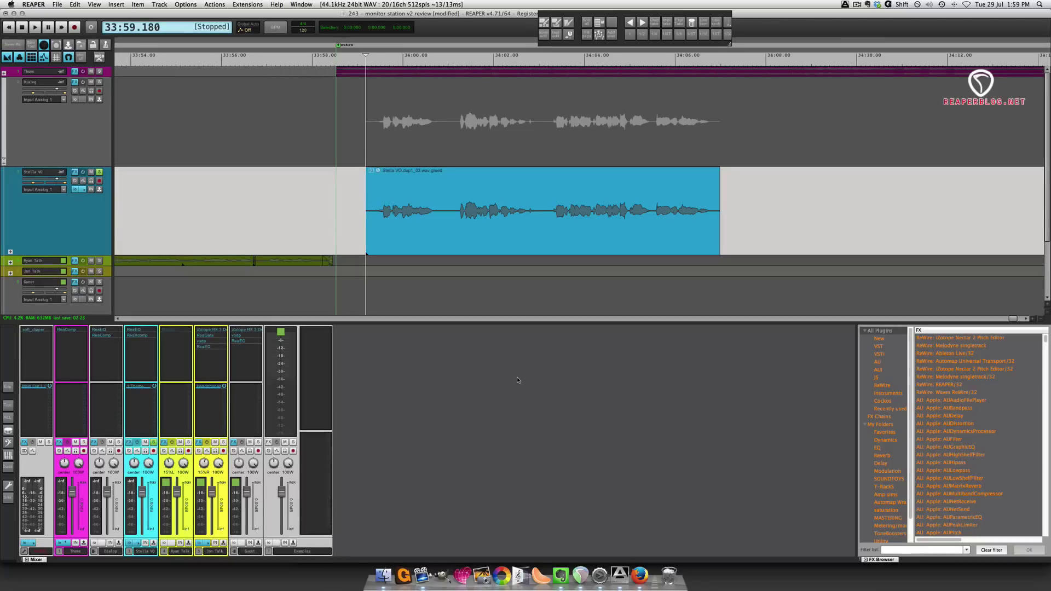
In External Editors preferences, remove the default iZotope RX.app entry and start a new entry
key(super+comma)
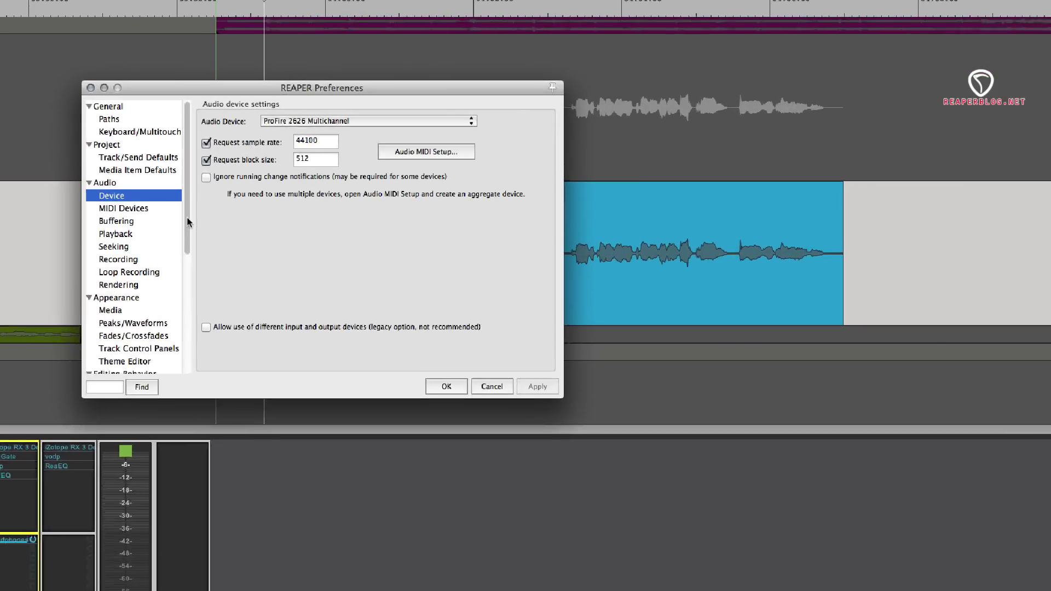
scroll(159, 331, down, 10)
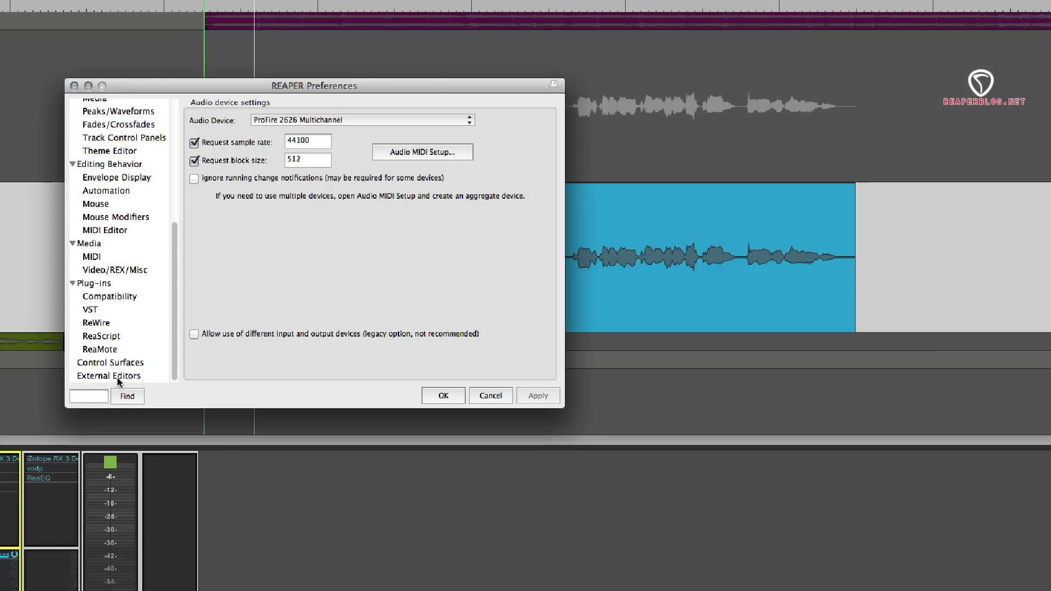
click(118, 375)
click(284, 137)
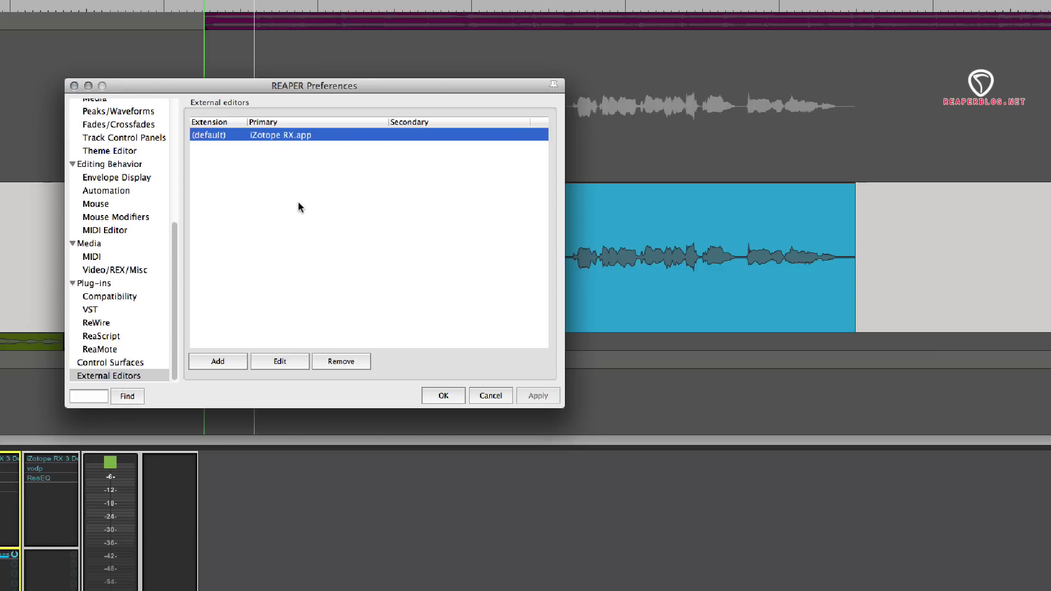
click(335, 361)
click(232, 364)
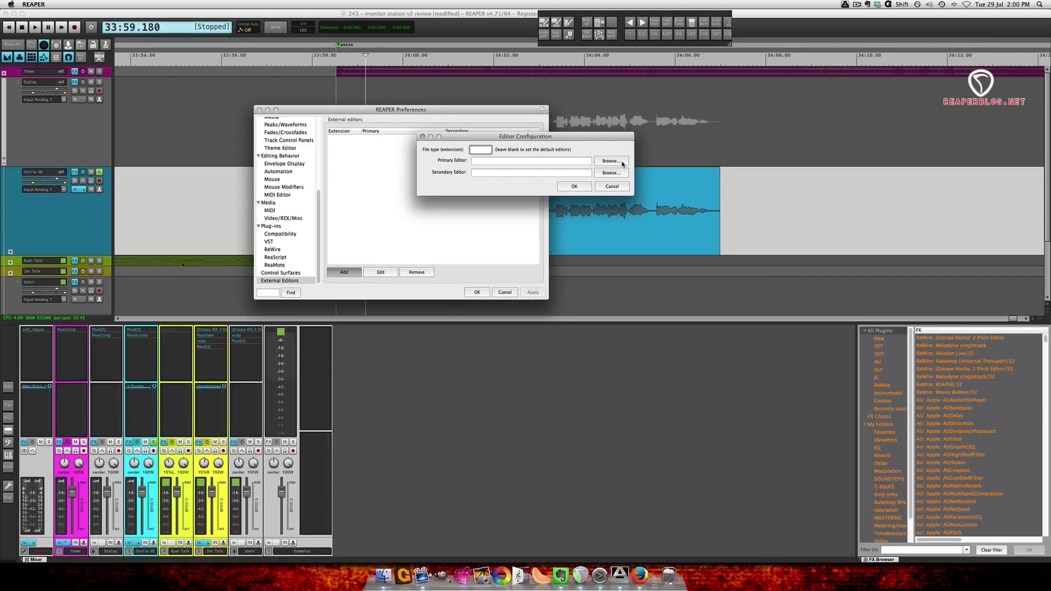
Set /Applications/iZotope RX.app as the primary editor, leaving the file type blank for default
click(622, 162)
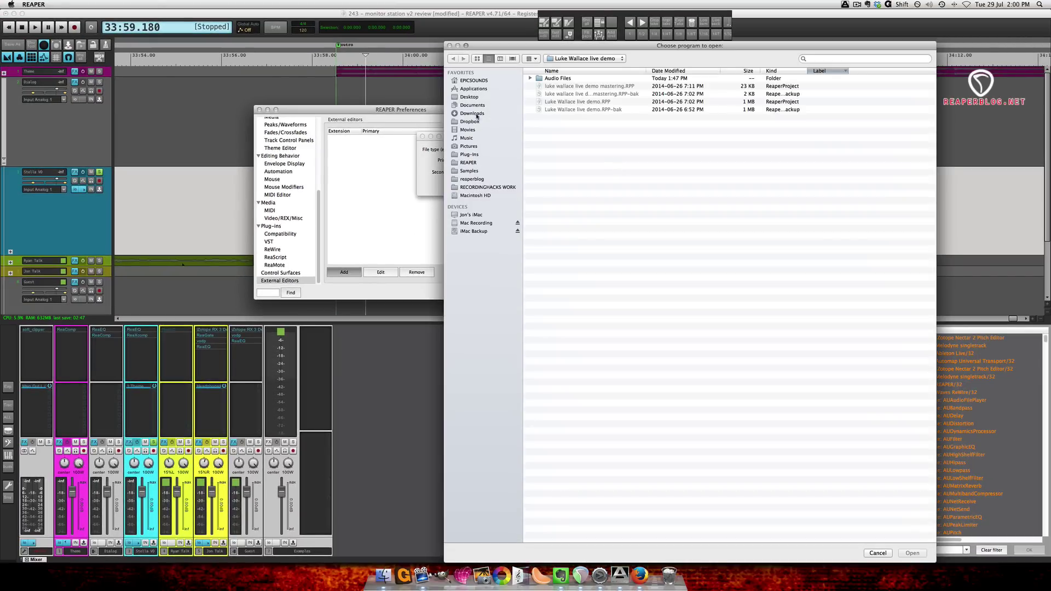
click(473, 88)
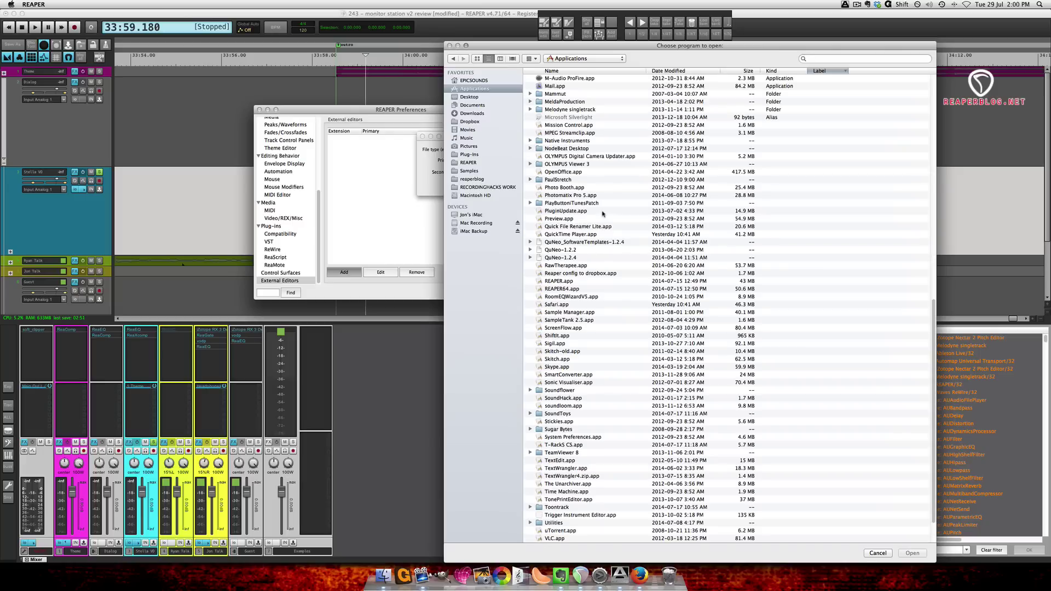
key(i)
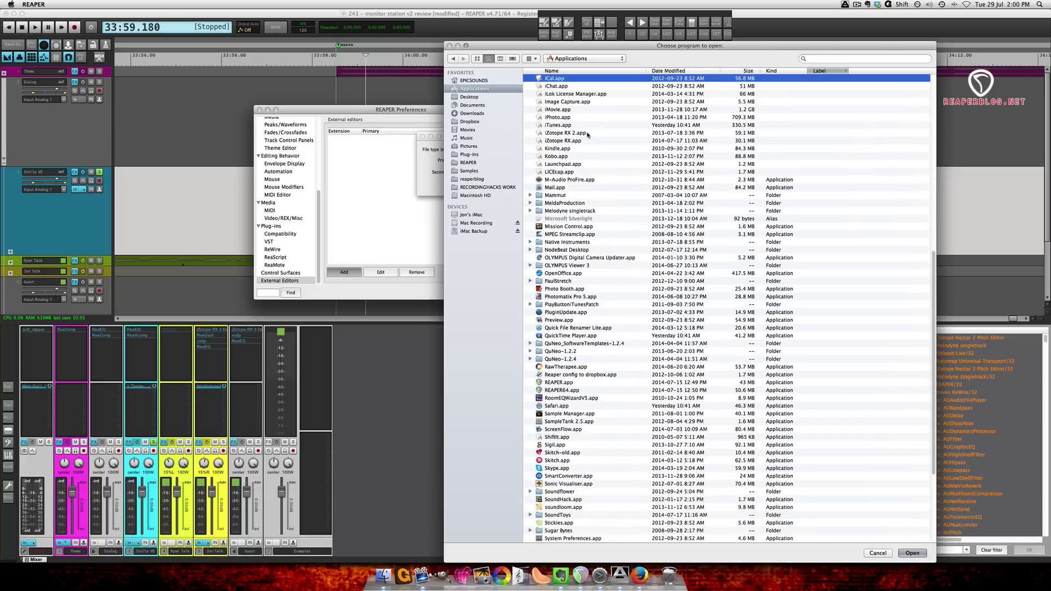
click(579, 143)
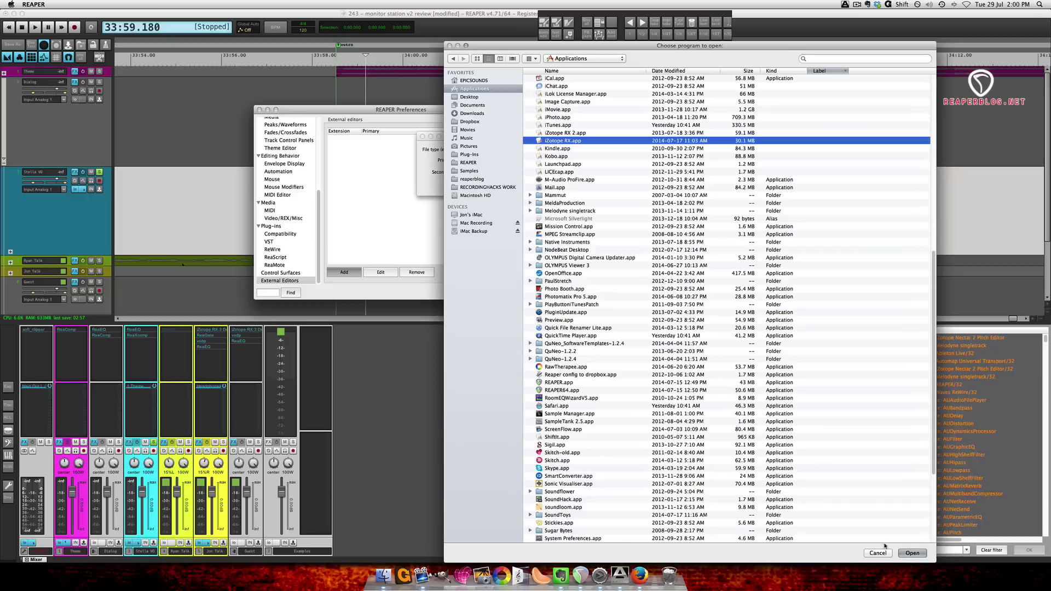
click(912, 553)
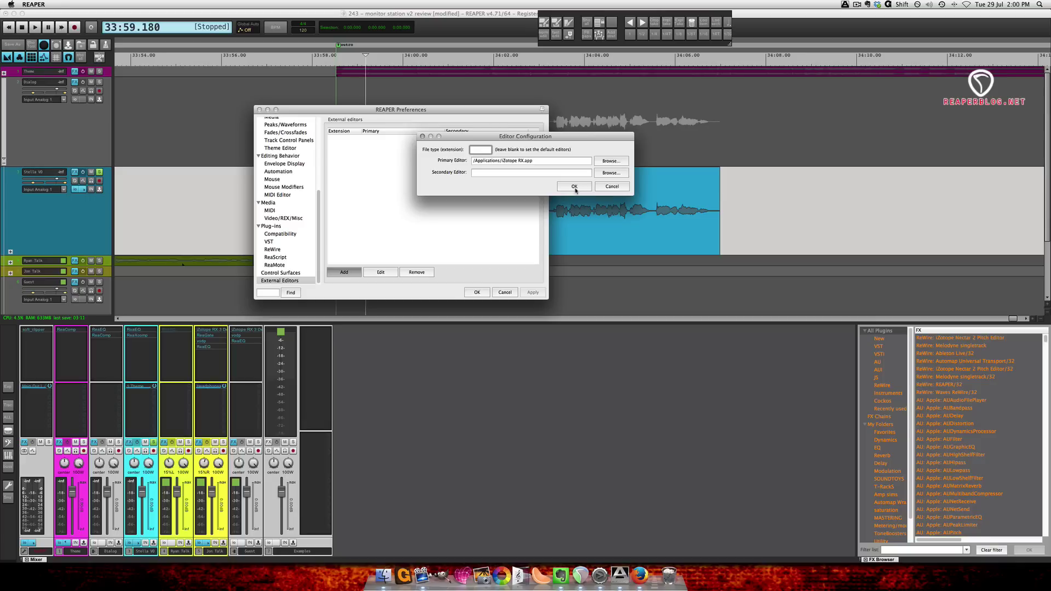
Save the iZotope RX.app default editor entry, close Preferences, and place the edit cursor at 34:00.507
click(574, 187)
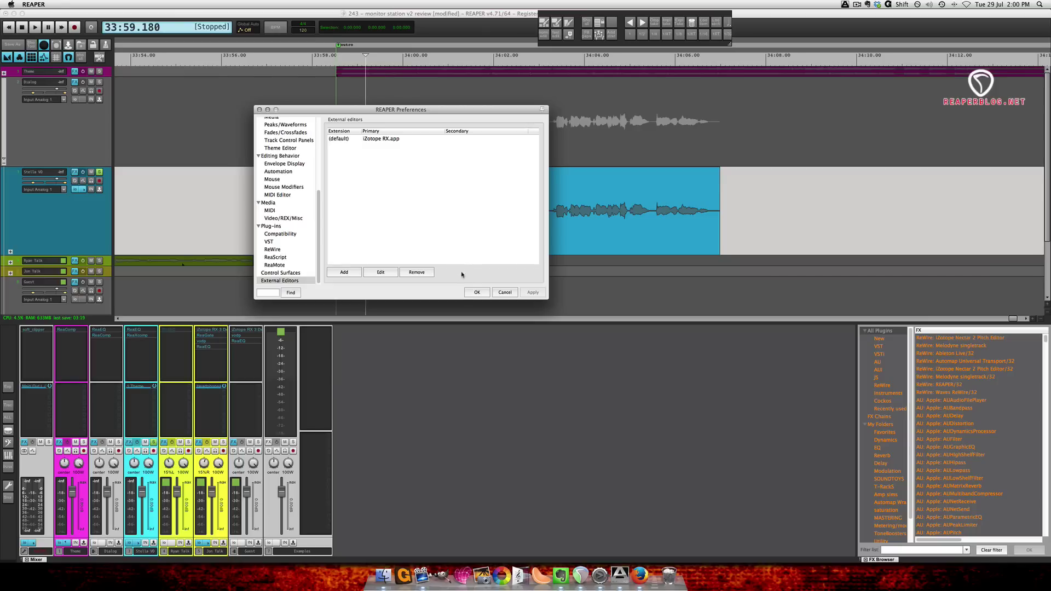
click(476, 293)
click(426, 272)
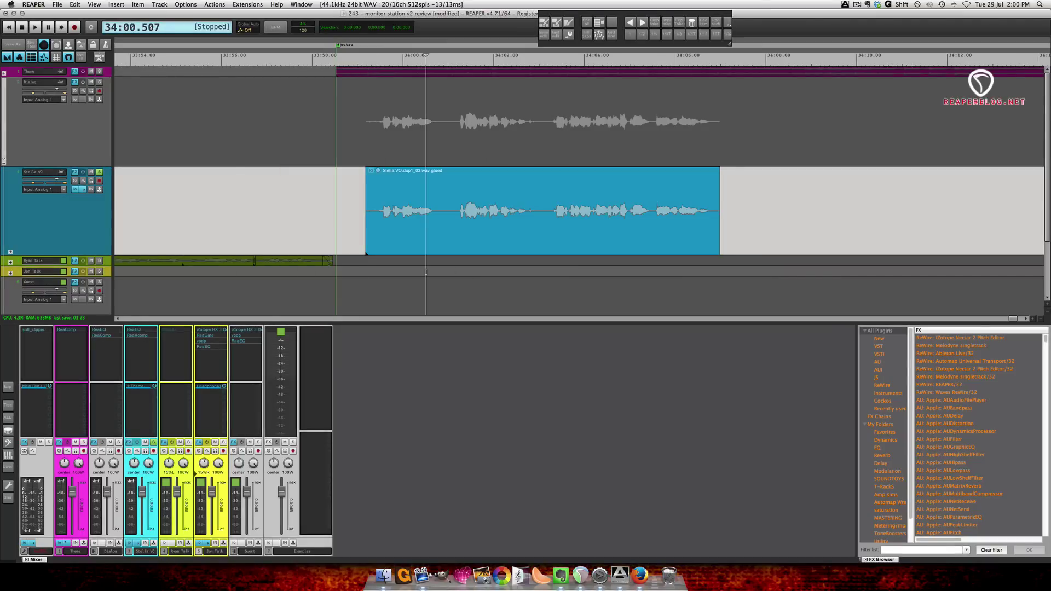
Select the Stella VO item and show its Open items in editor submenu
click(413, 298)
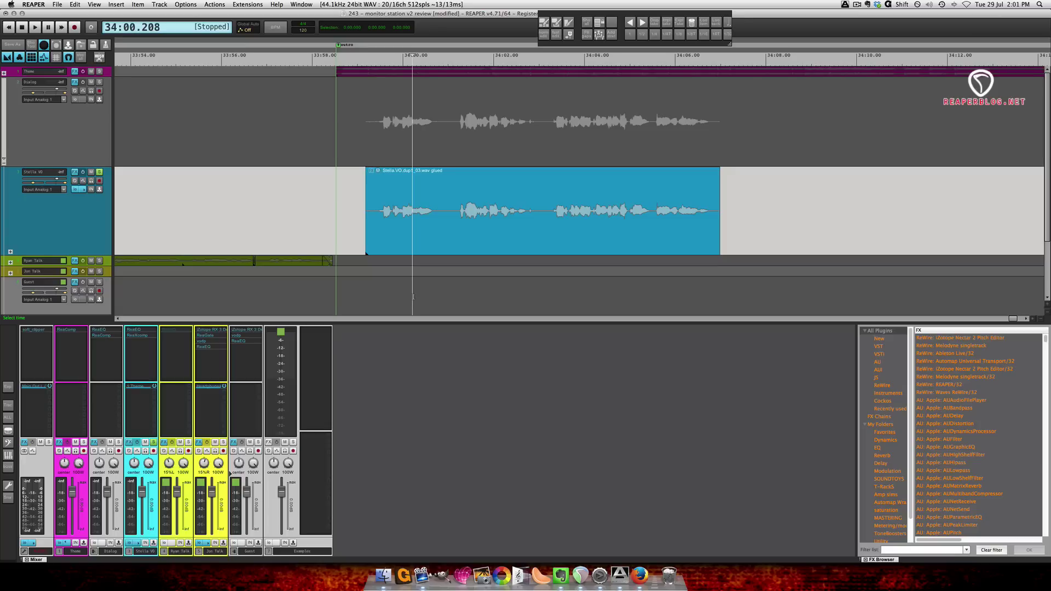
click(418, 237)
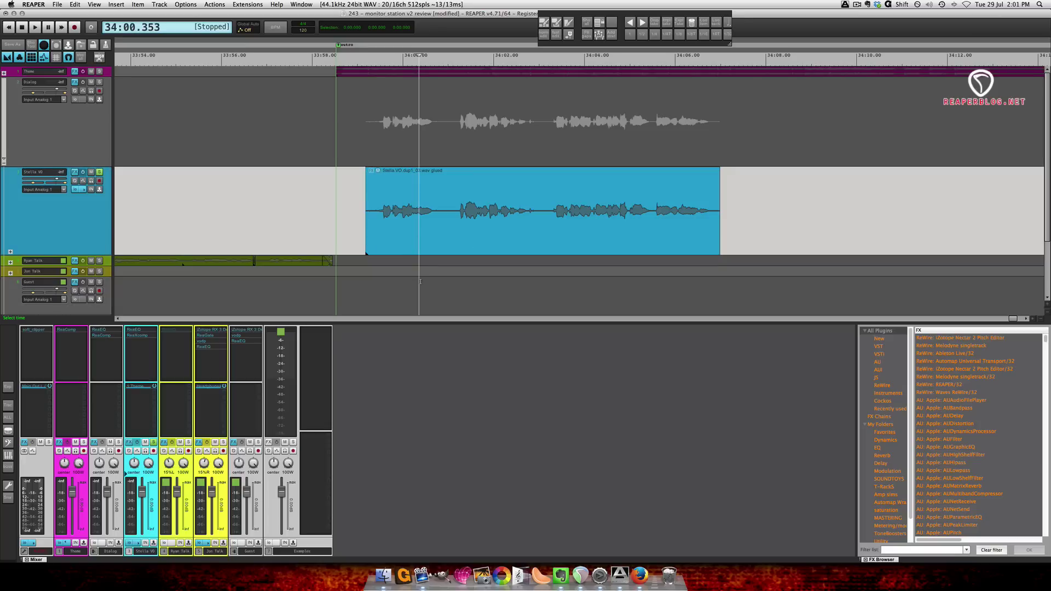
right_click(427, 244)
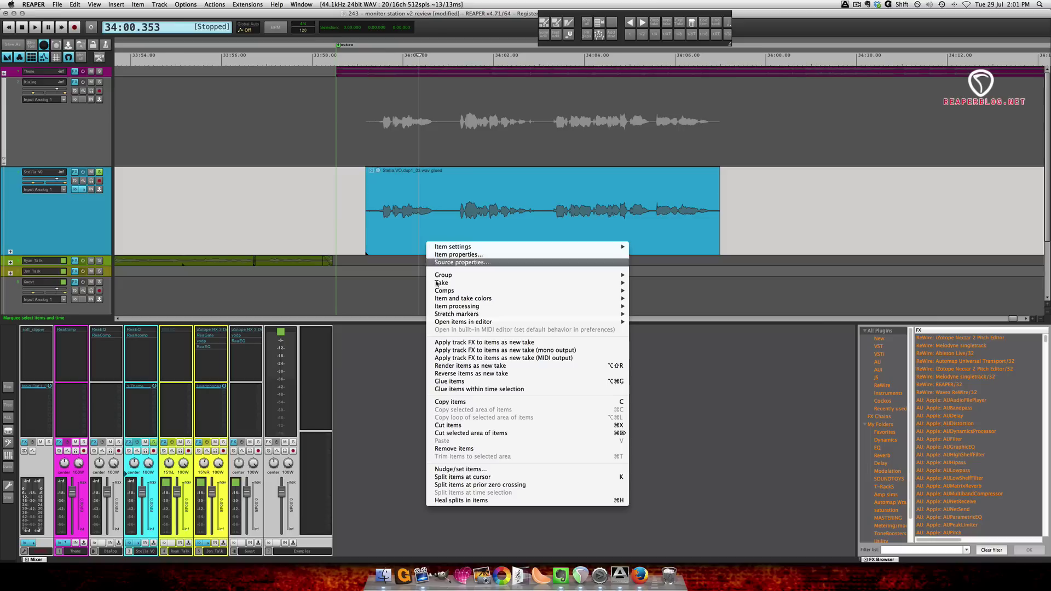
mouse_move(457, 323)
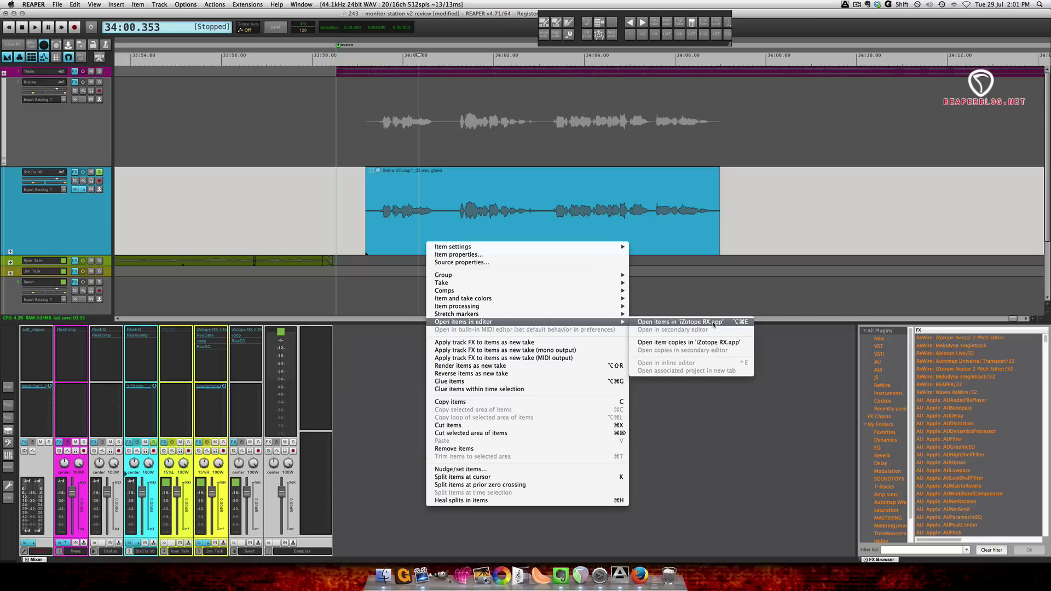
Open a Stella VO copy in iZotope RX, show both takes in lanes with the copy active, then return to RX
click(675, 345)
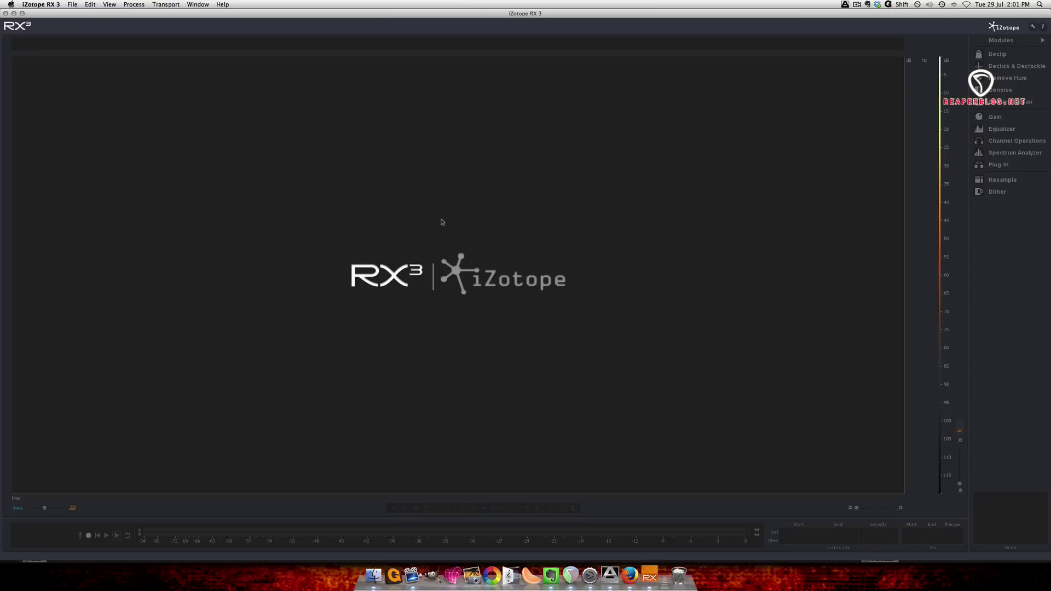
key(super+Tab)
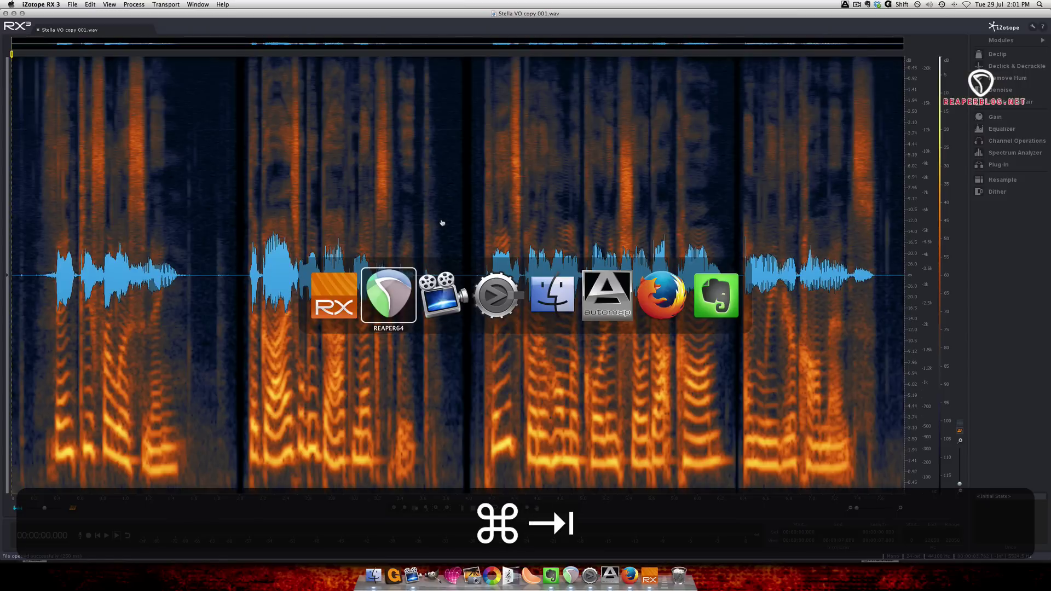
key(super+l)
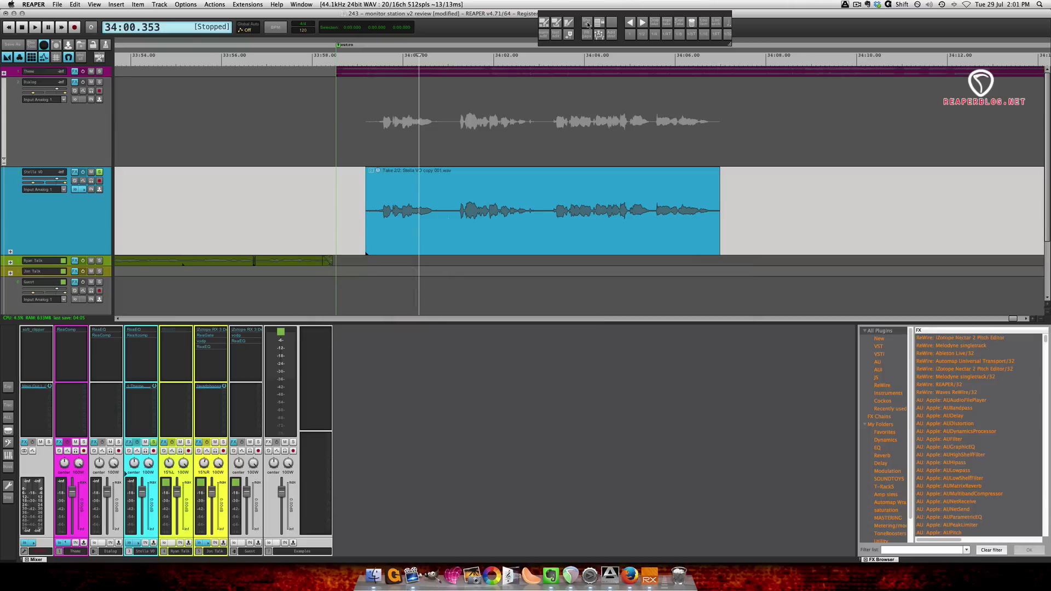
click(447, 184)
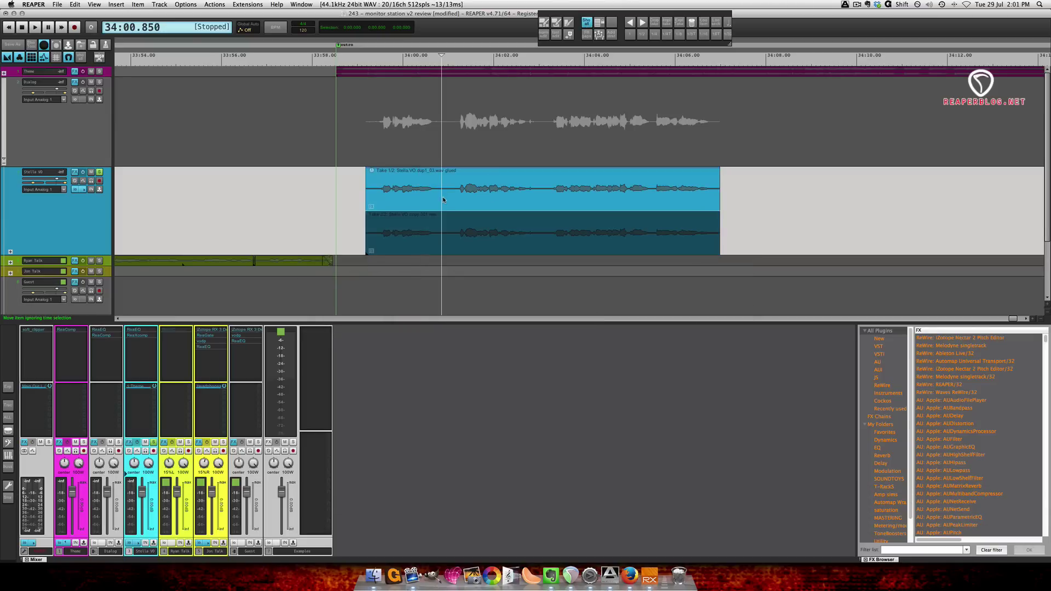
click(451, 233)
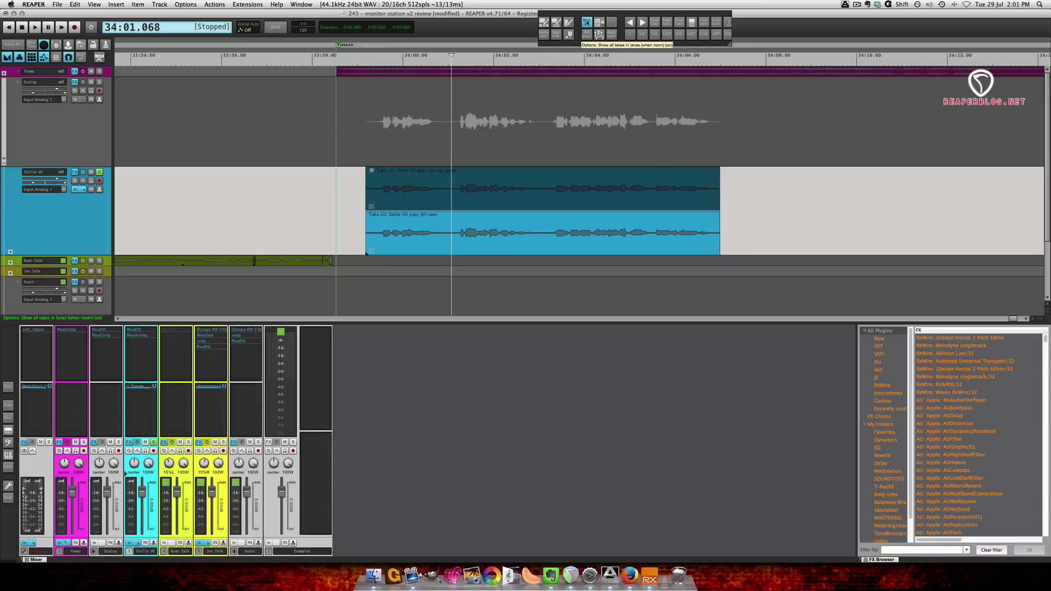
key(super+Tab)
click(392, 289)
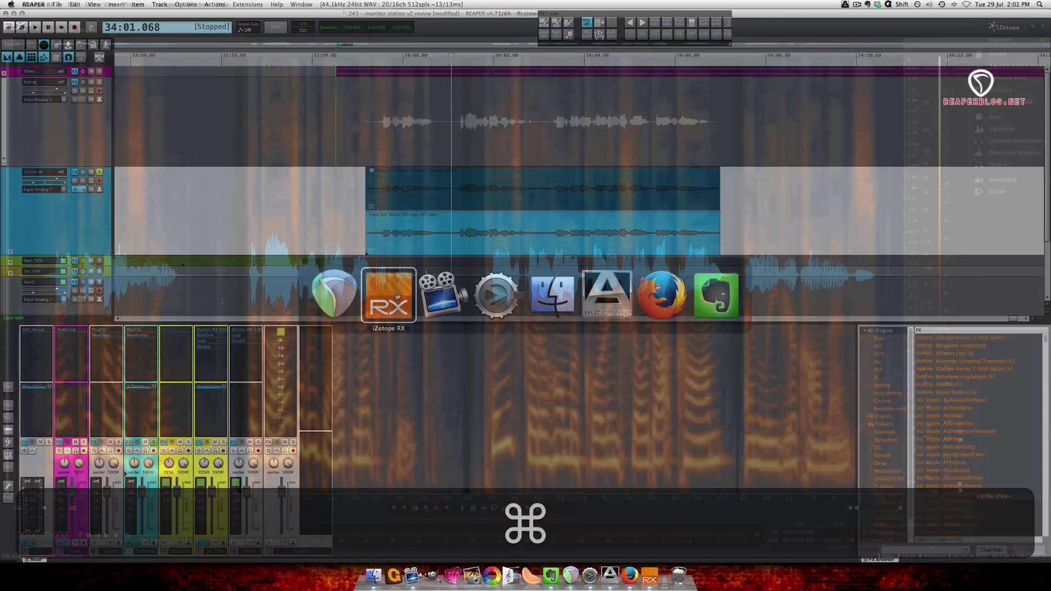
Select the whole voiceover and preview Declick & Decrackle at sensitivity 3.0 with Clicks only on
click(240, 345)
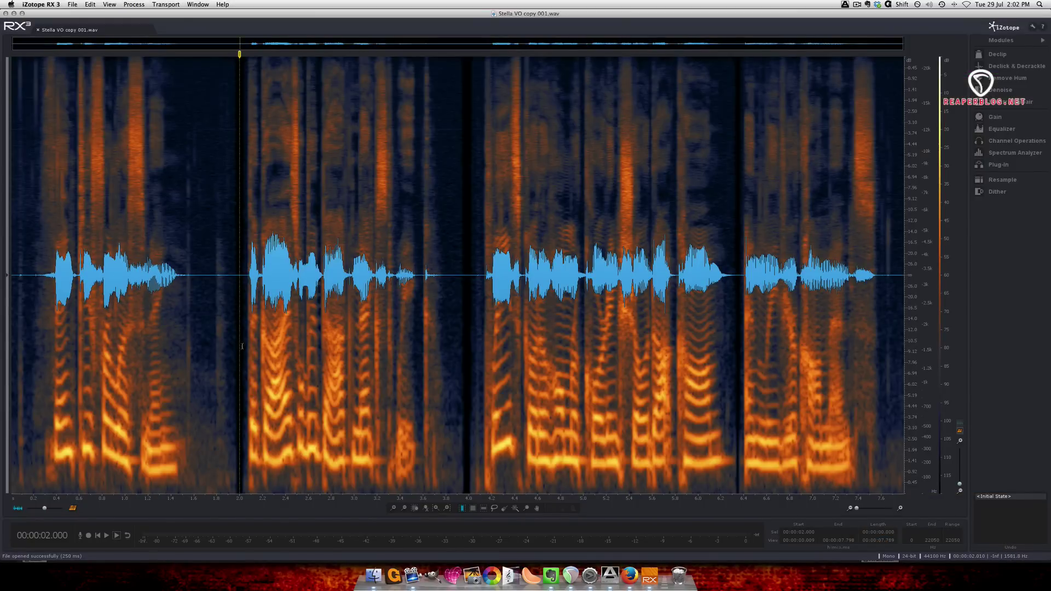
key(super+a)
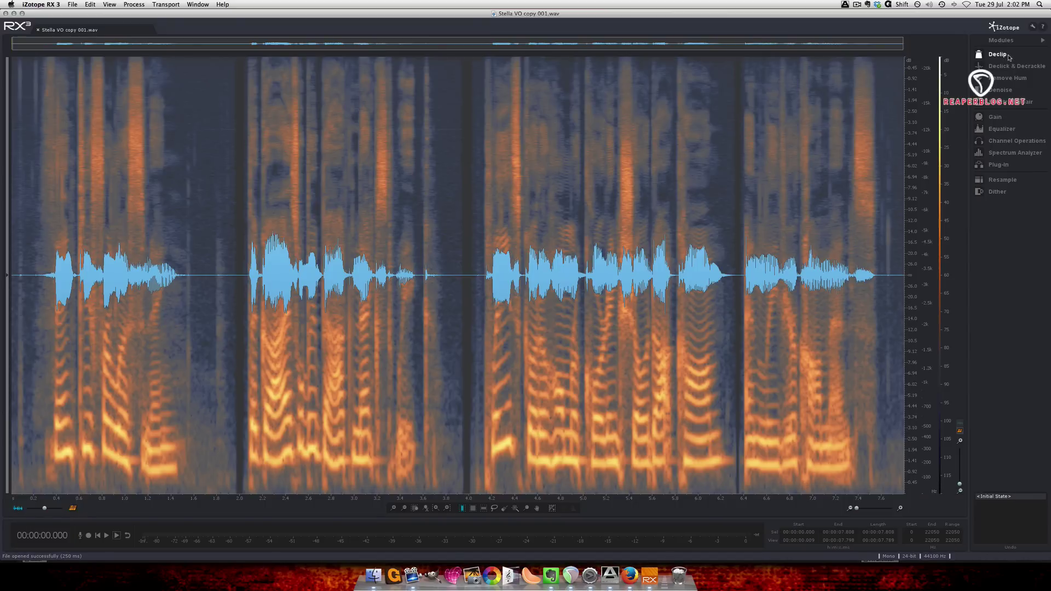
click(1016, 65)
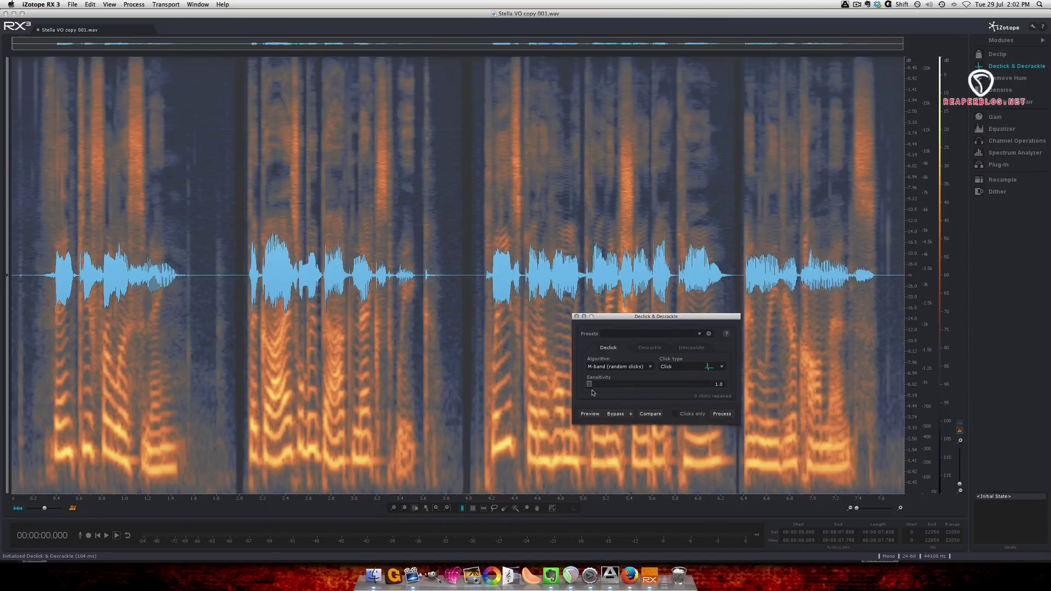
drag(589, 384, 616, 385)
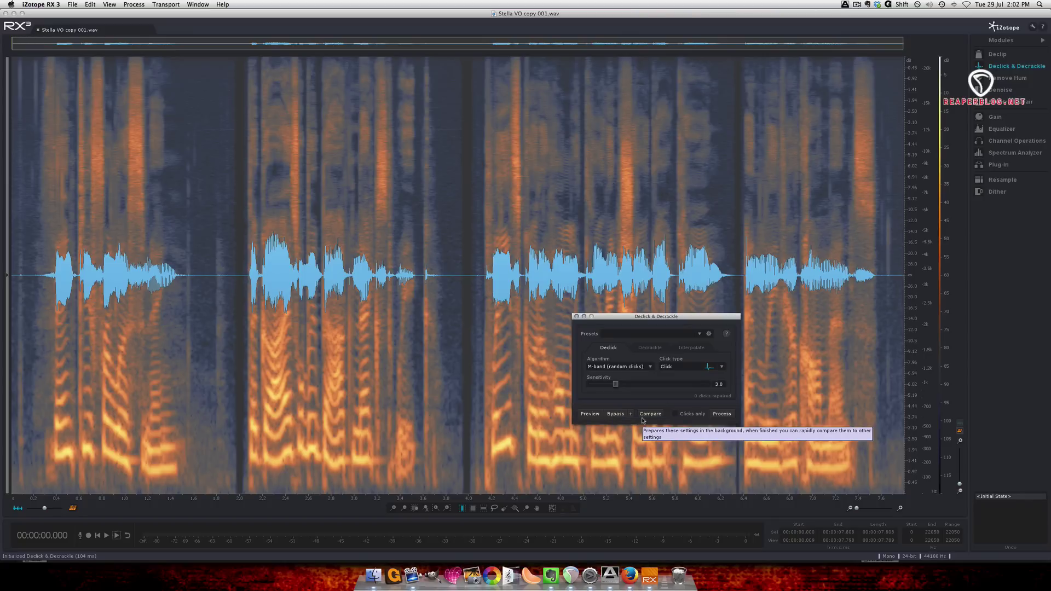
click(676, 415)
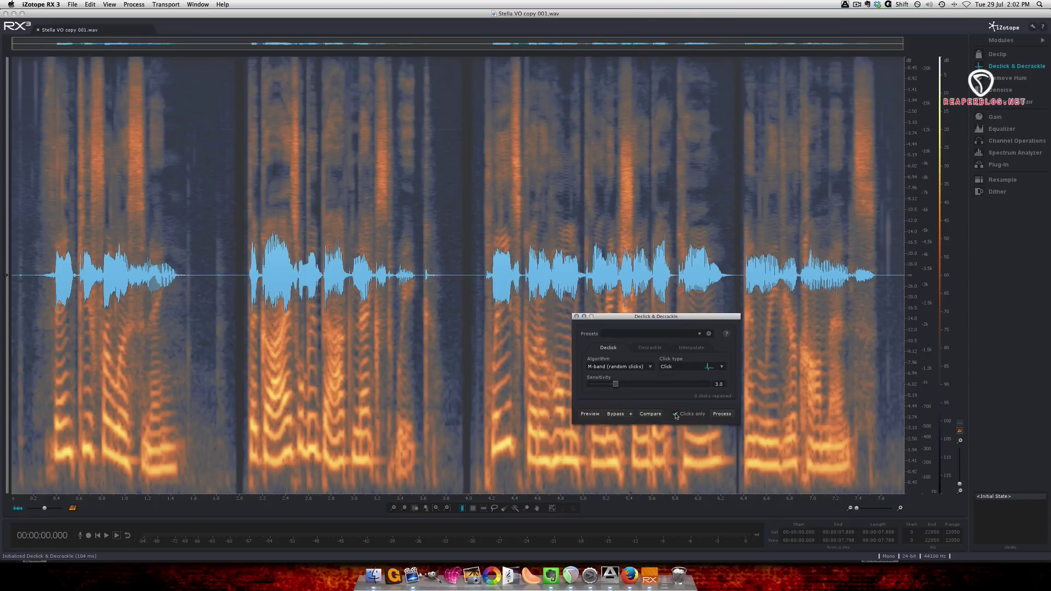
click(589, 420)
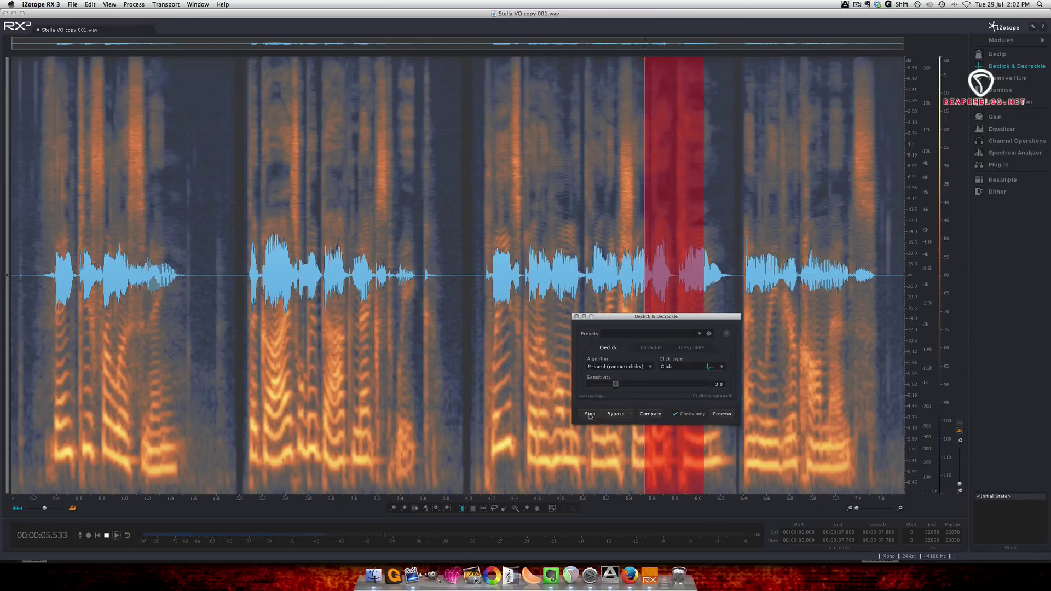
click(590, 414)
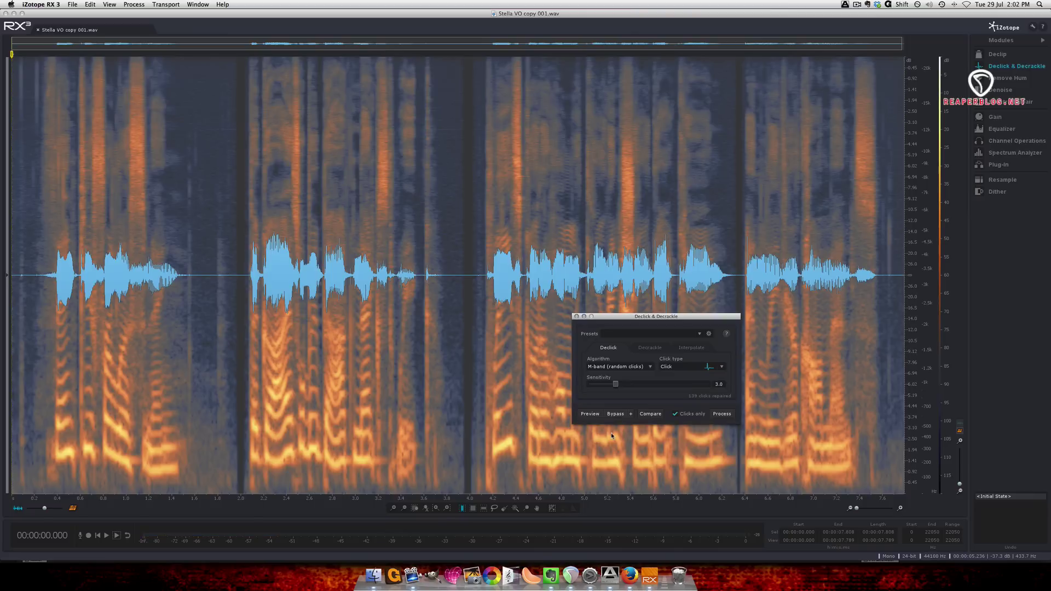
Turn off Clicks only and apply the de-click to the whole voiceover
click(674, 415)
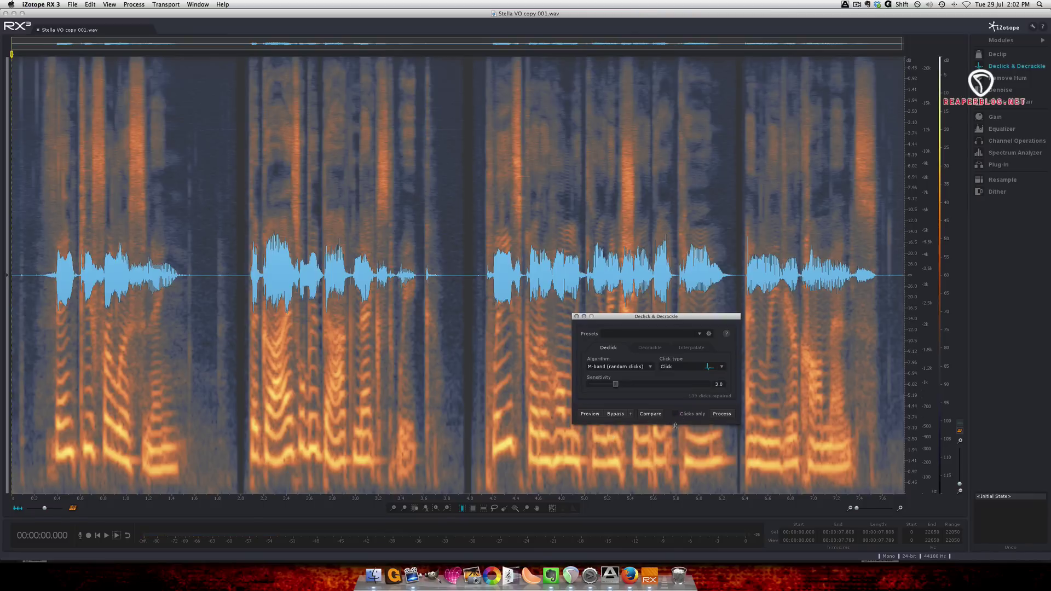
click(722, 414)
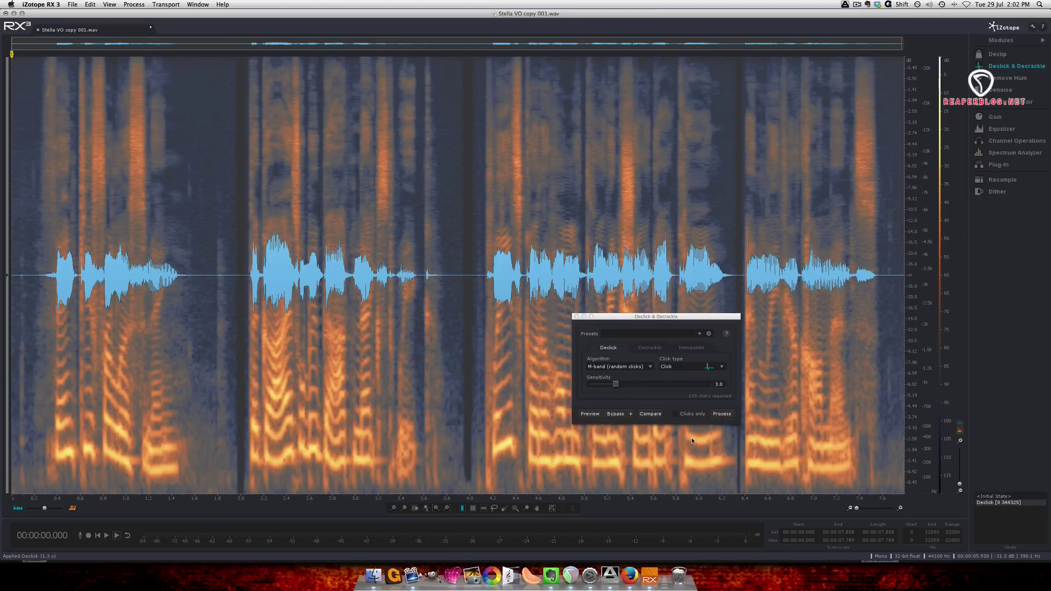
click(577, 317)
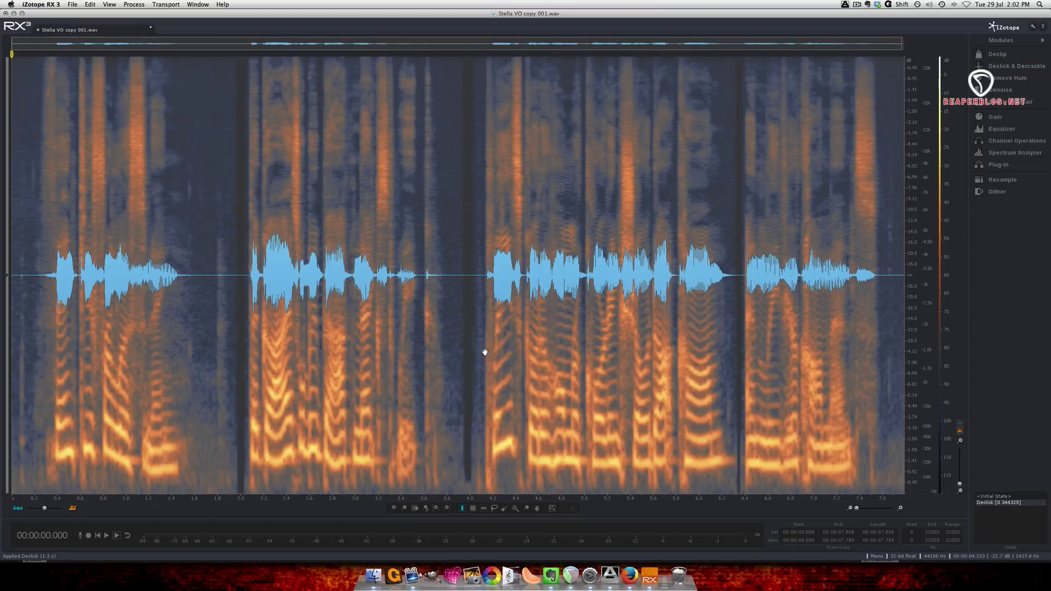
click(480, 352)
click(72, 4)
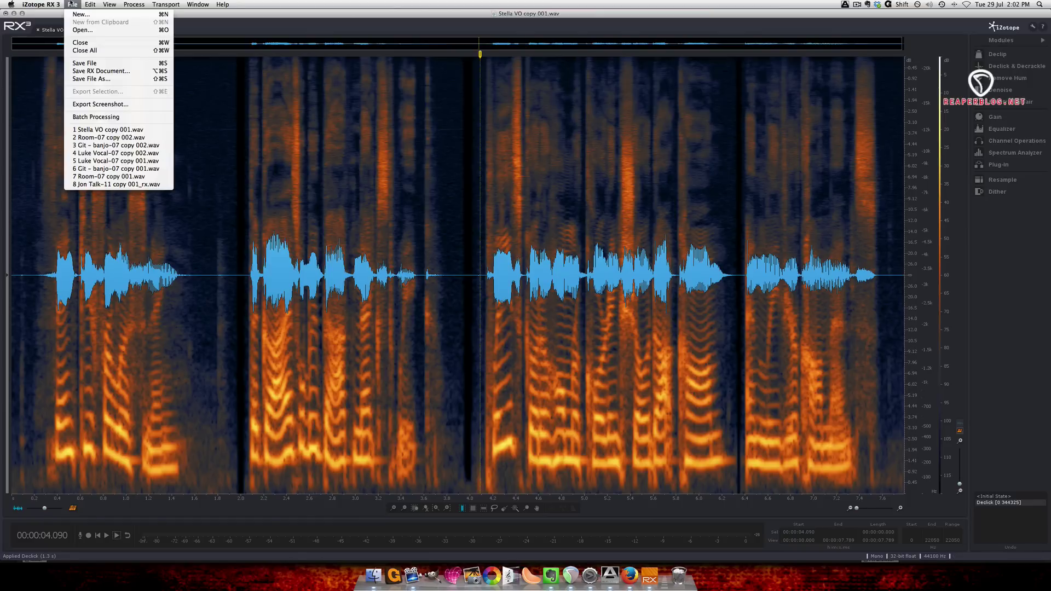
Save the de-clicked voiceover under the new name Stella VO copy 001_rx.wav
click(91, 79)
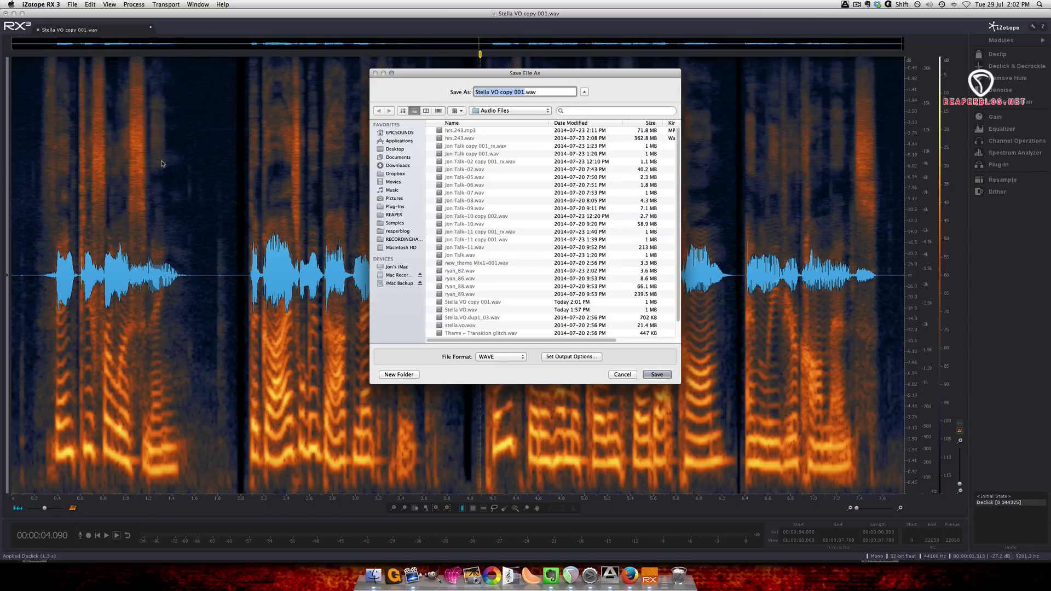
key(Right)
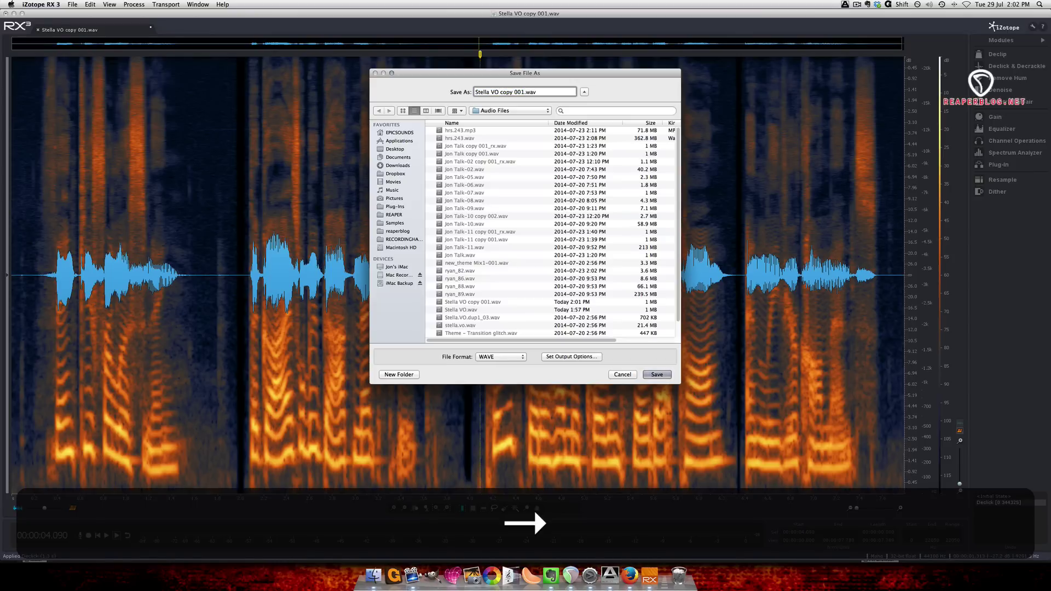
text(_)
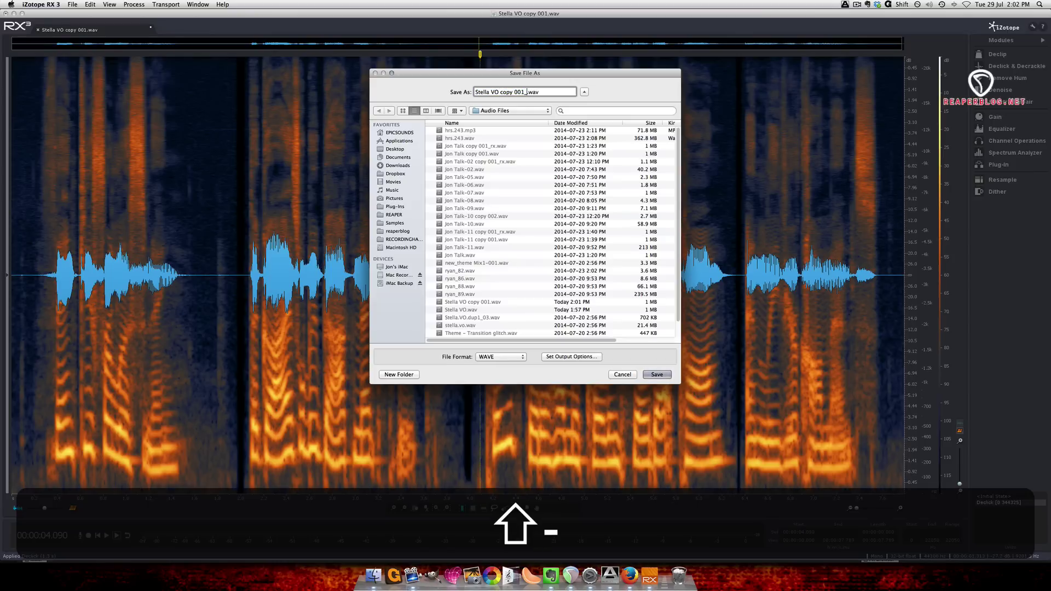
text(r)
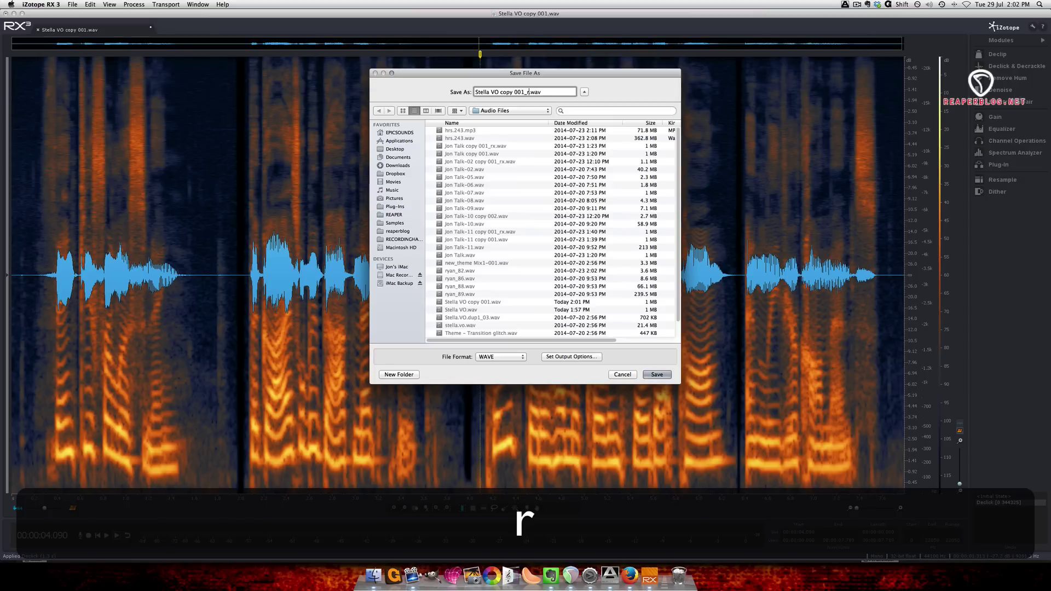
text(x)
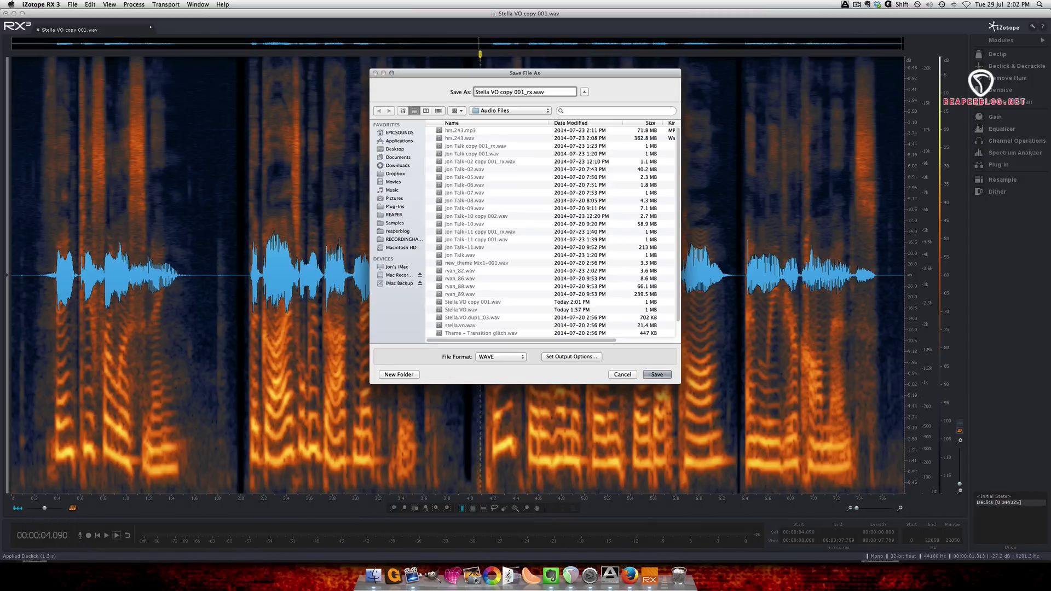
key(Return)
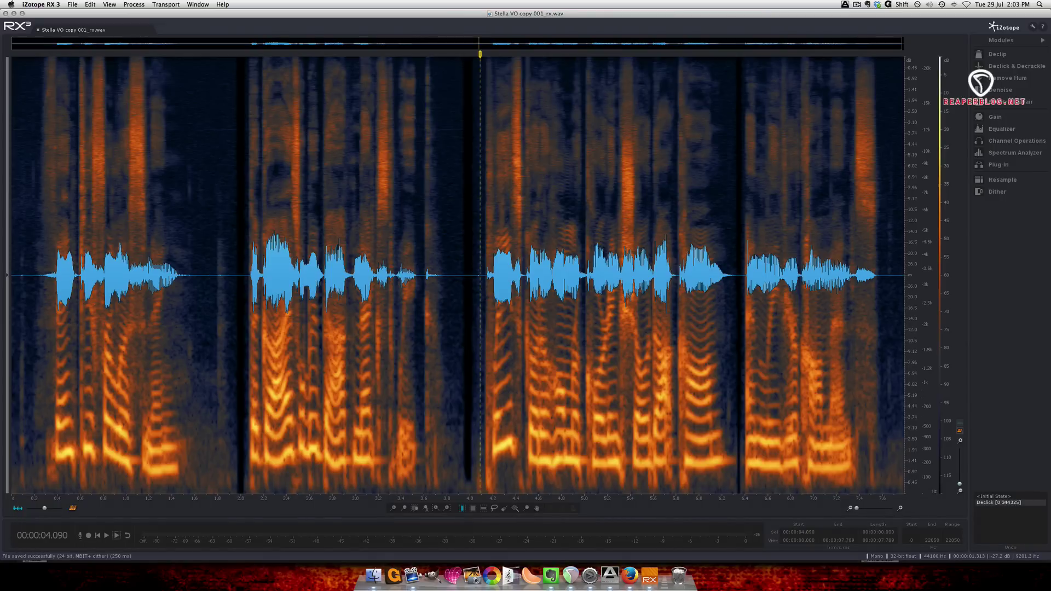
key(super)
Quit iZotope RX and pick Stella VO copy 001_rx.wav as the Stella VO take's new source file
key(super+w)
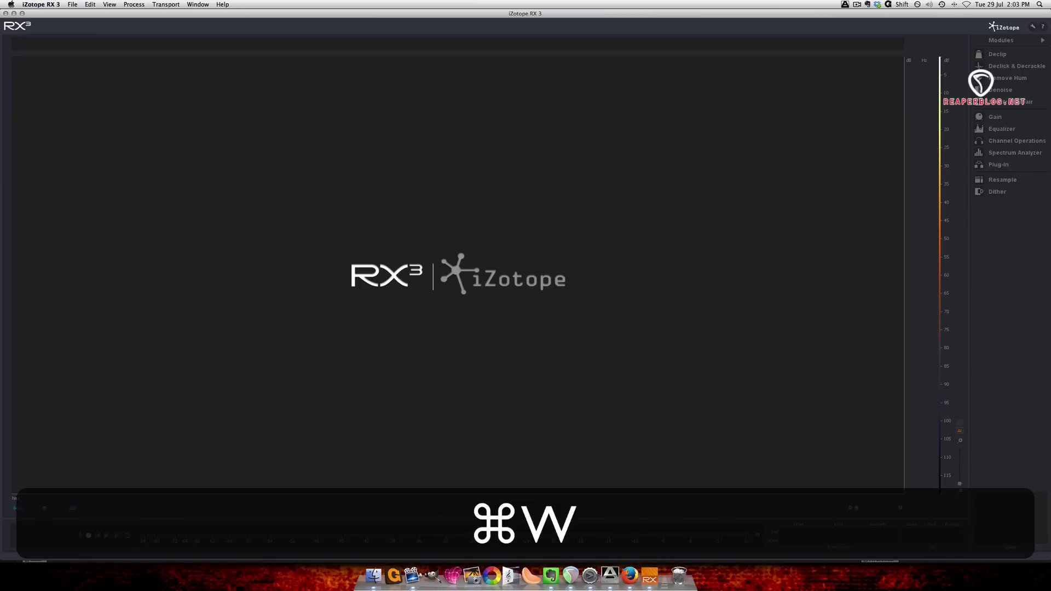
key(super+q)
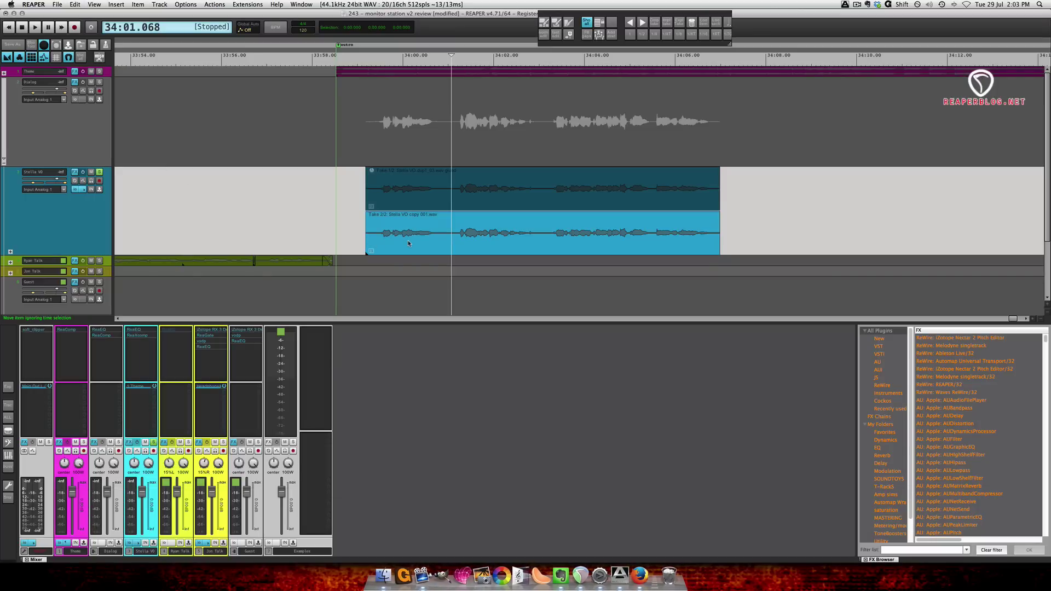
double_click(409, 242)
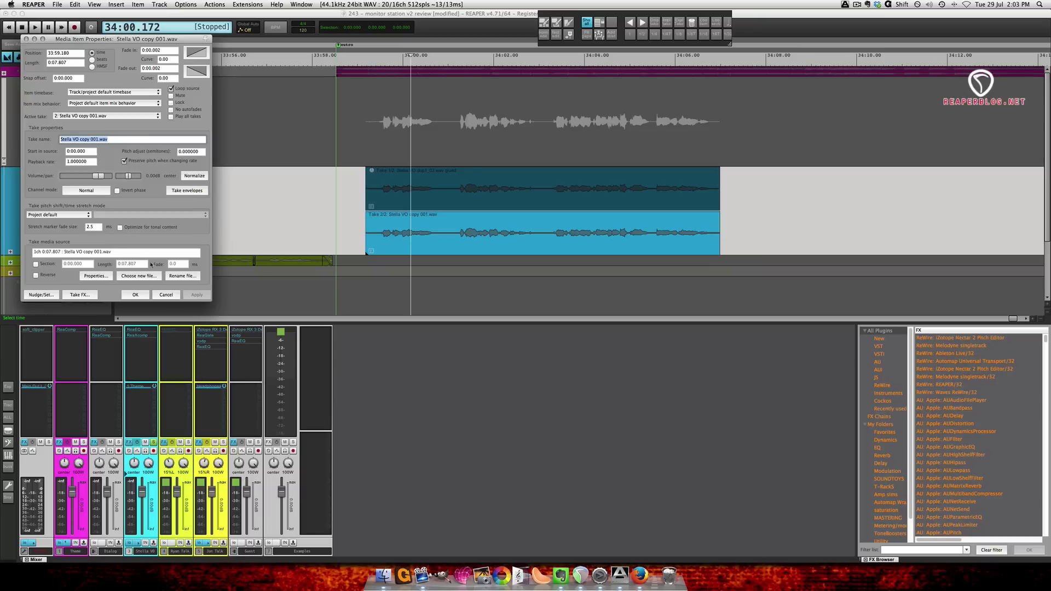
click(139, 275)
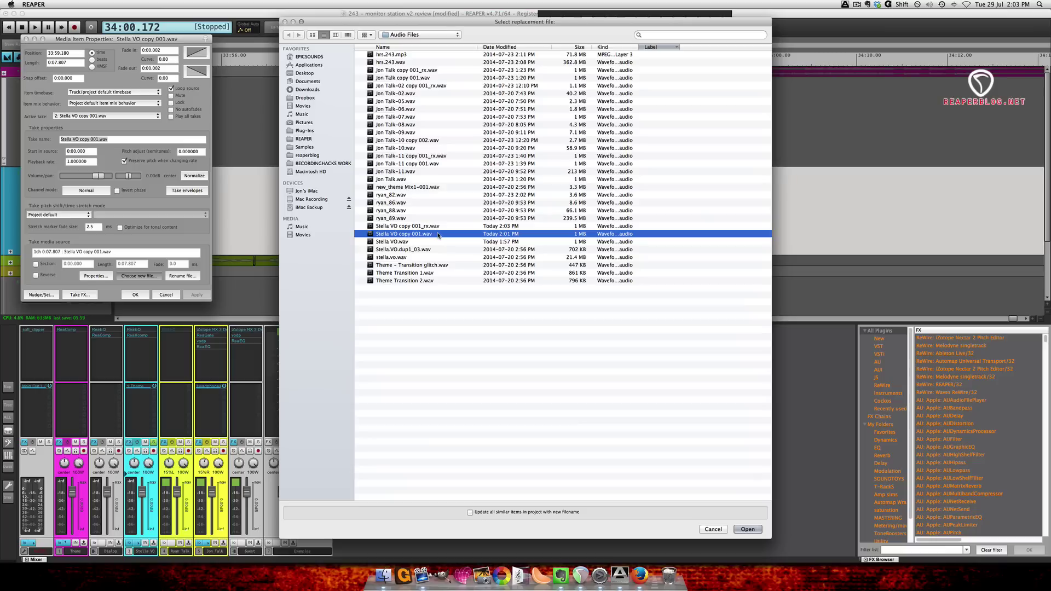
key(Up)
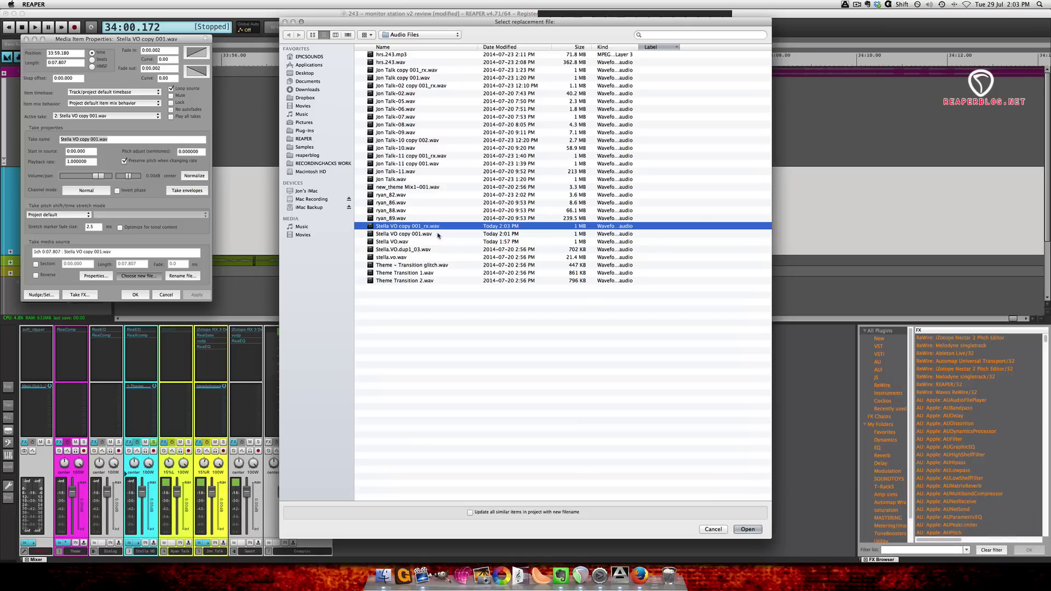
key(Return)
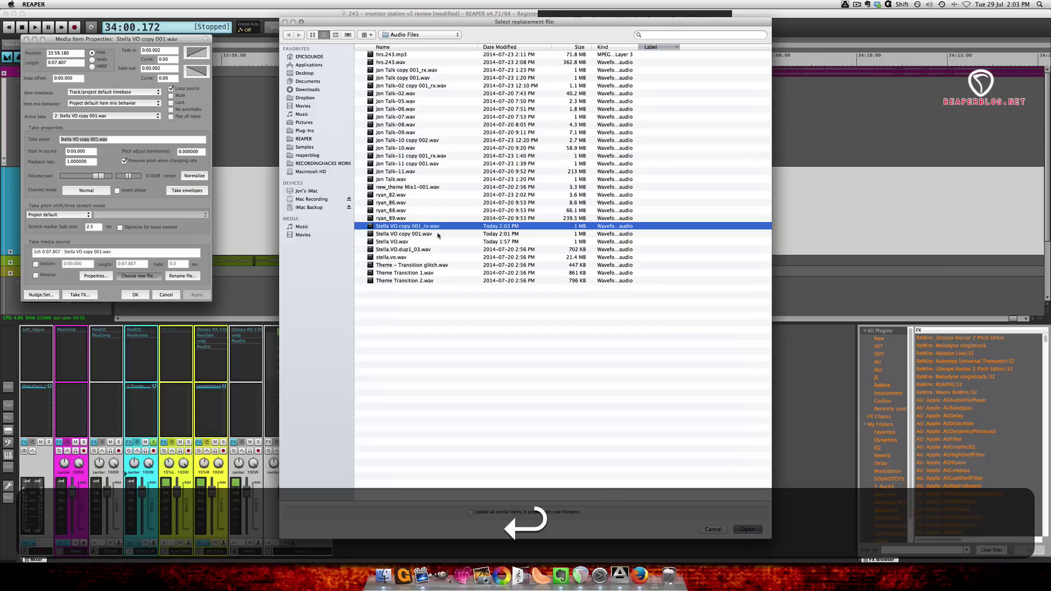
Accept the new source in item properties and make the de-clicked _rx take active
click(138, 295)
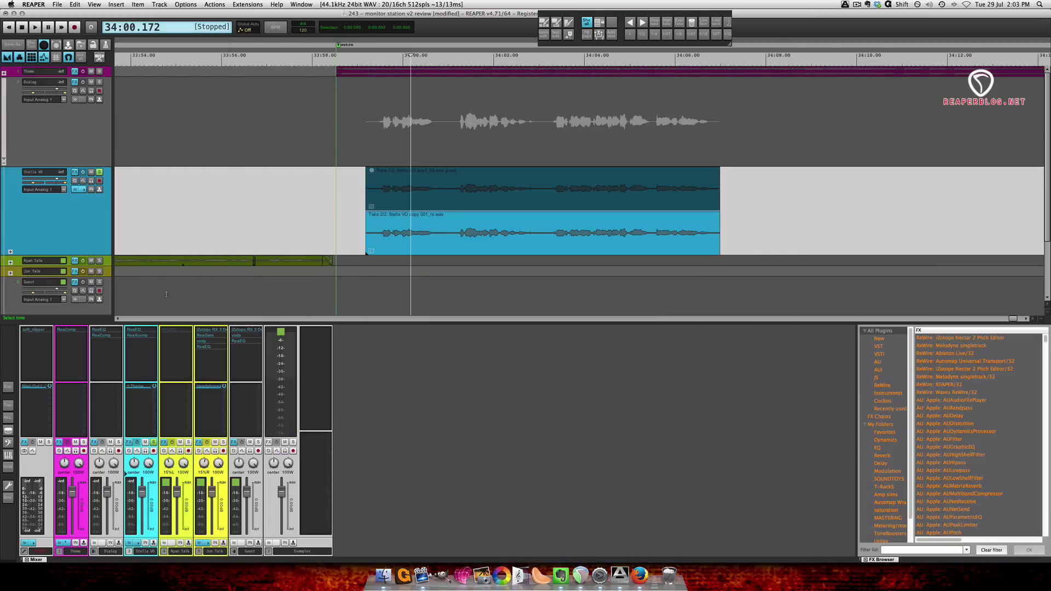
click(387, 232)
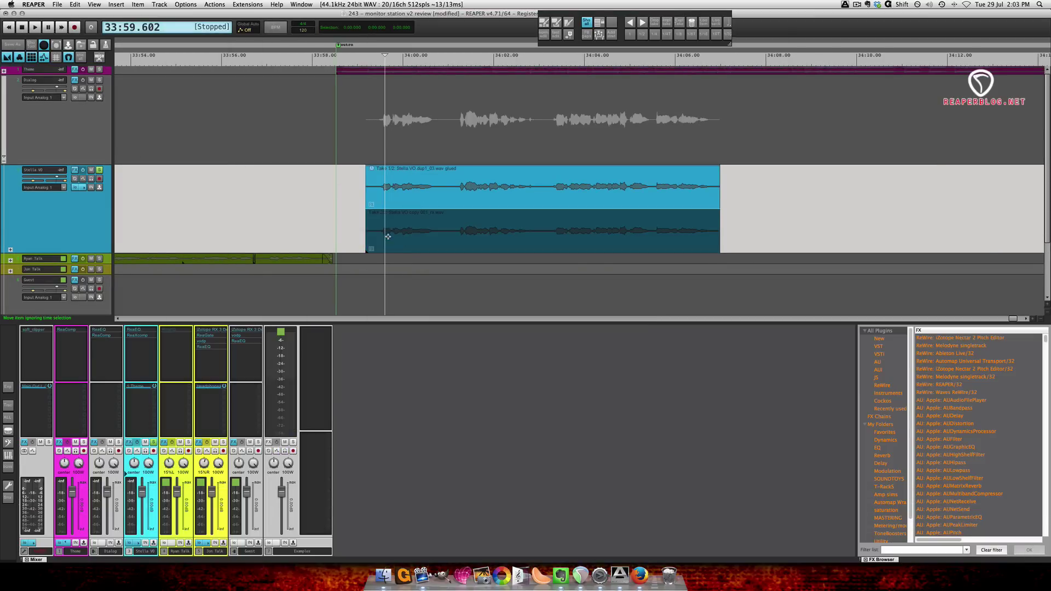
click(388, 237)
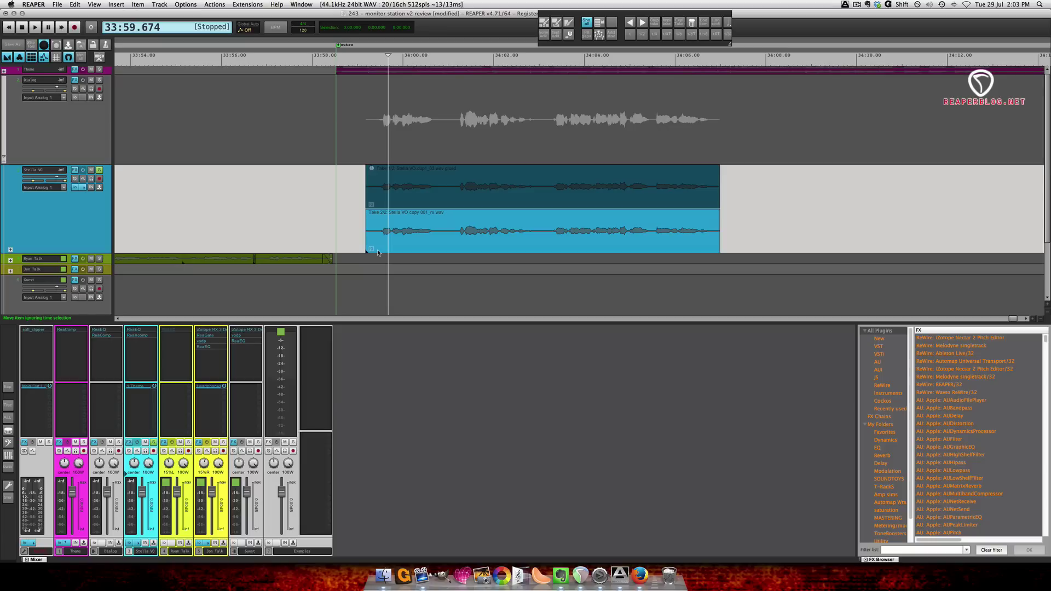
click(366, 235)
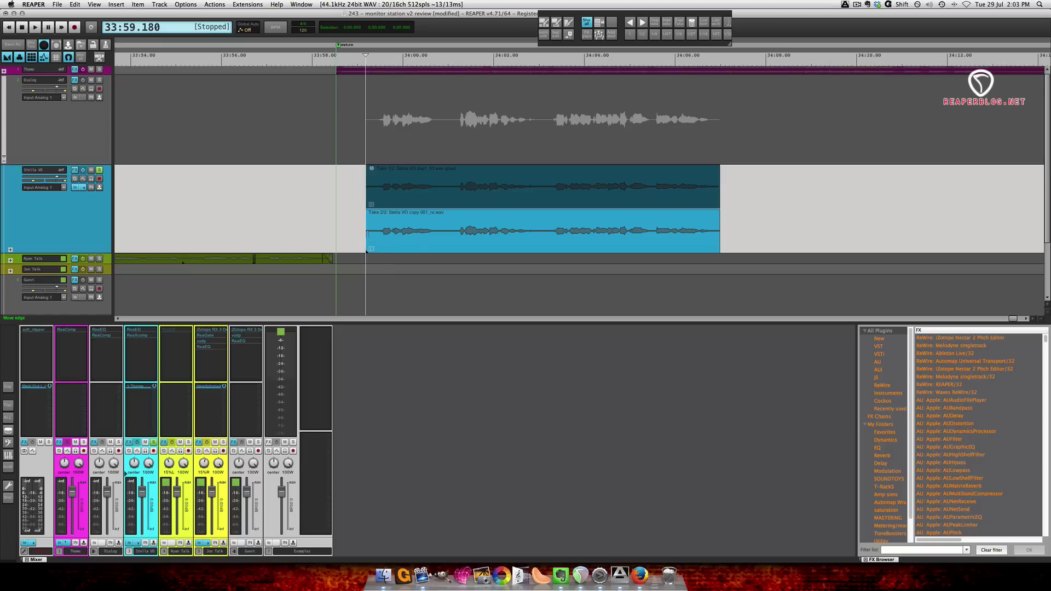
Play the original glued take, then the de-clicked _rx take, from the item start
click(376, 189)
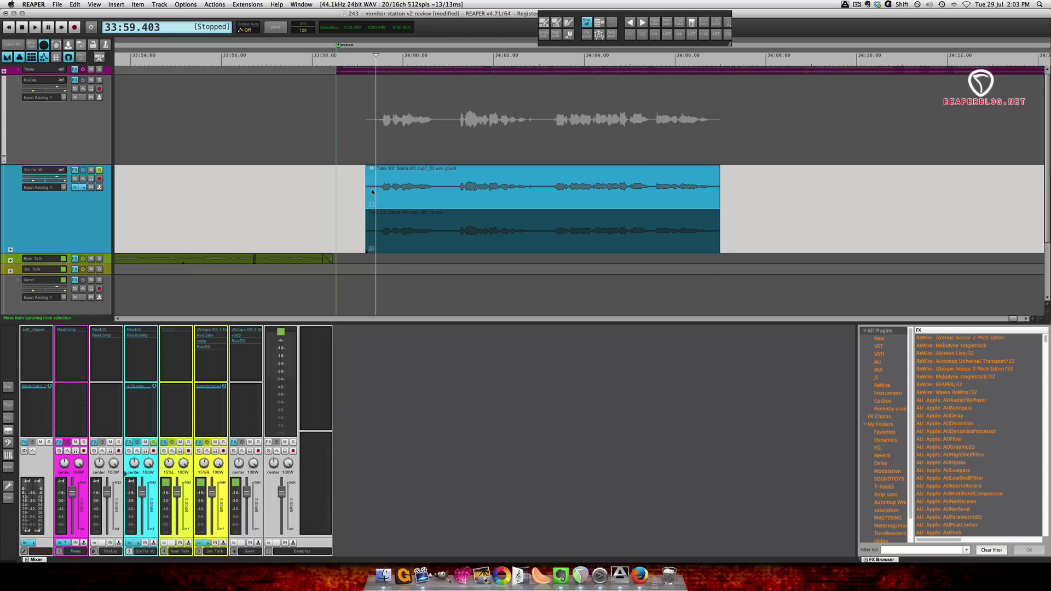
key(space)
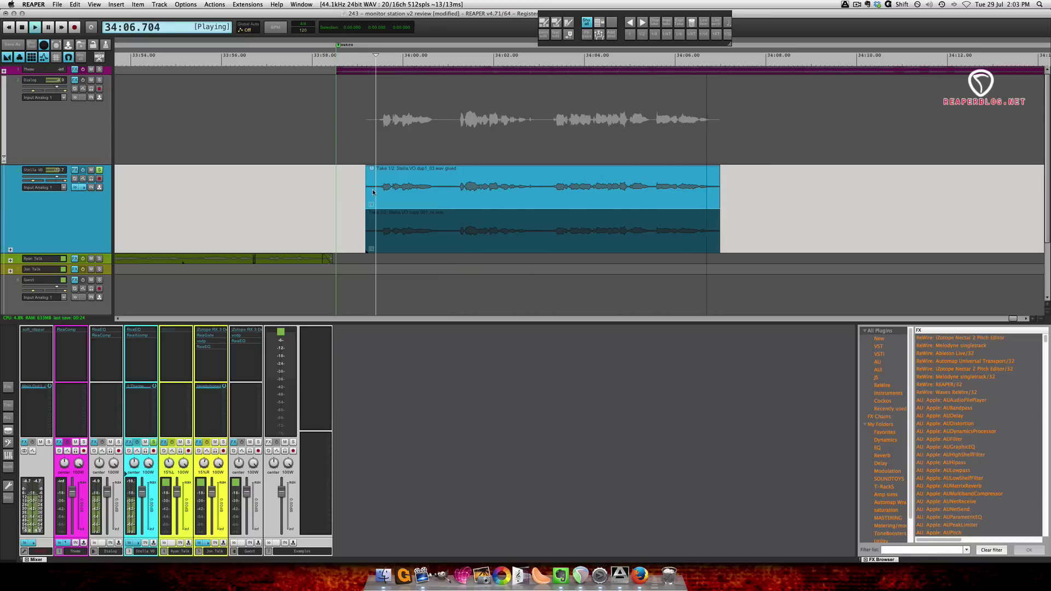
key(space)
click(371, 237)
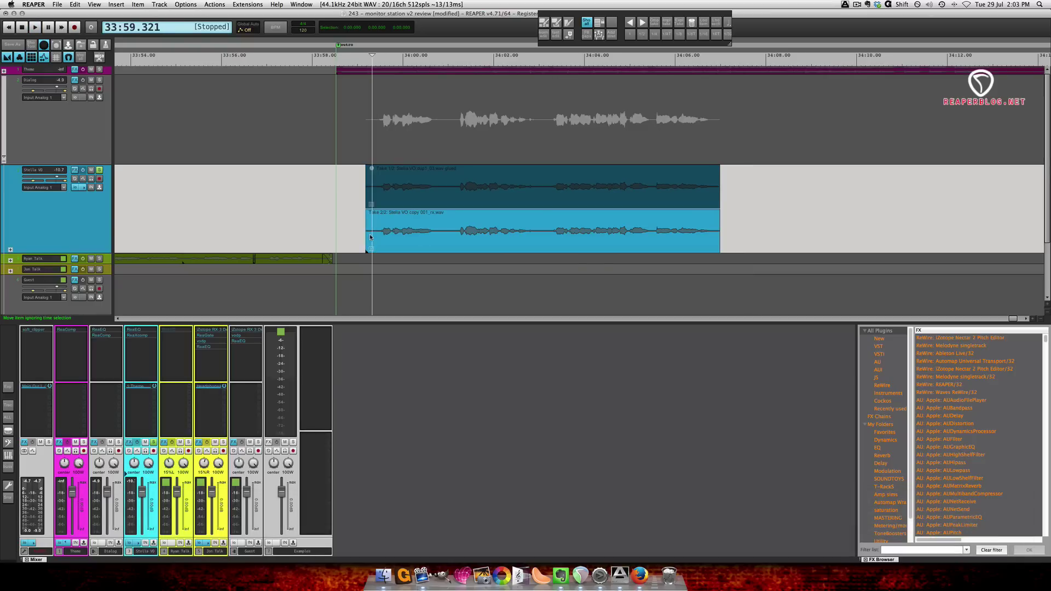
key(space)
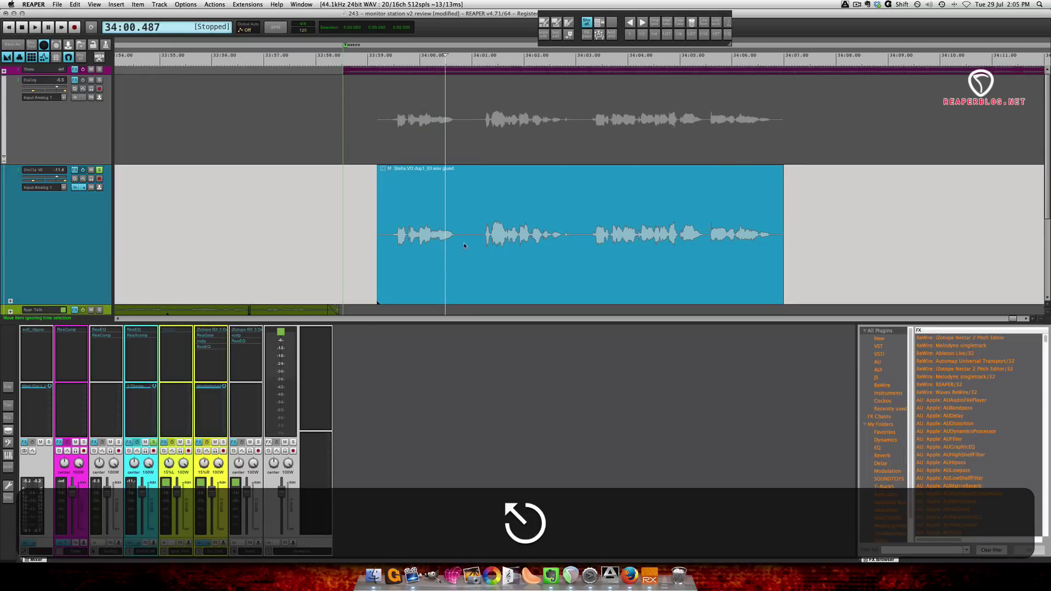
Split the Stella VO item around its first phrase
mouse_move(466, 243)
mouse_down()
mouse_move(385, 247)
mouse_move(470, 258)
mouse_up()
key(s)
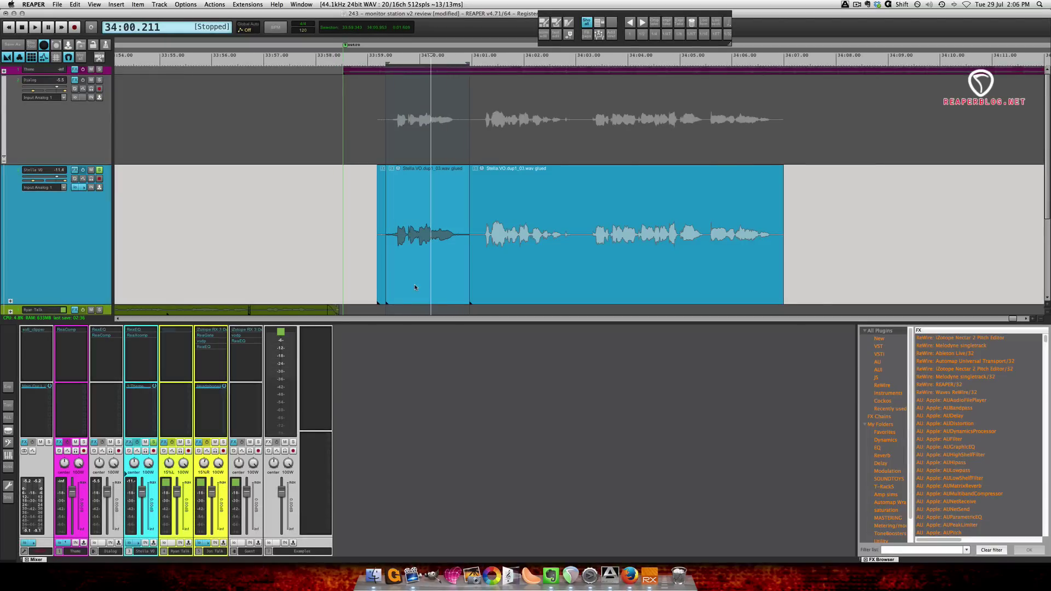
key(super+comma)
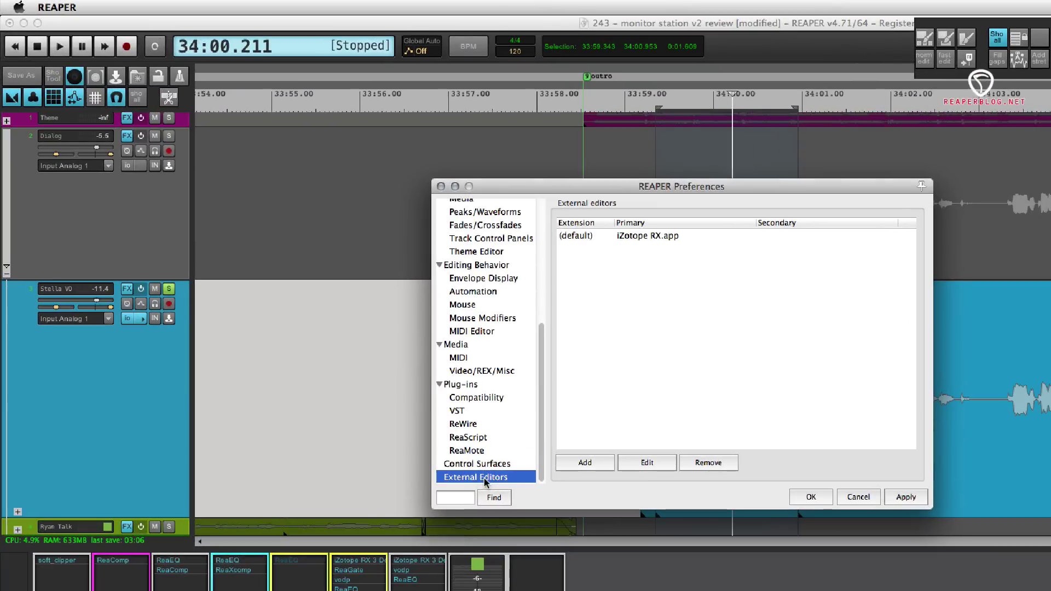
In Mouse Modifiers, choose media item double click, the Cmd+Ctrl row, and Action list as its behaviour
click(480, 323)
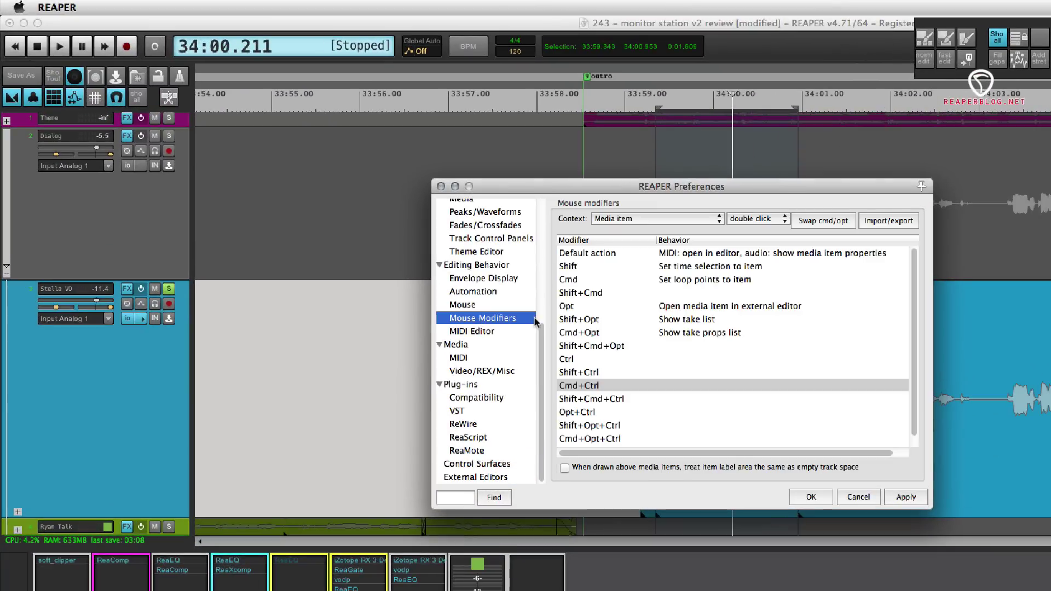
click(627, 218)
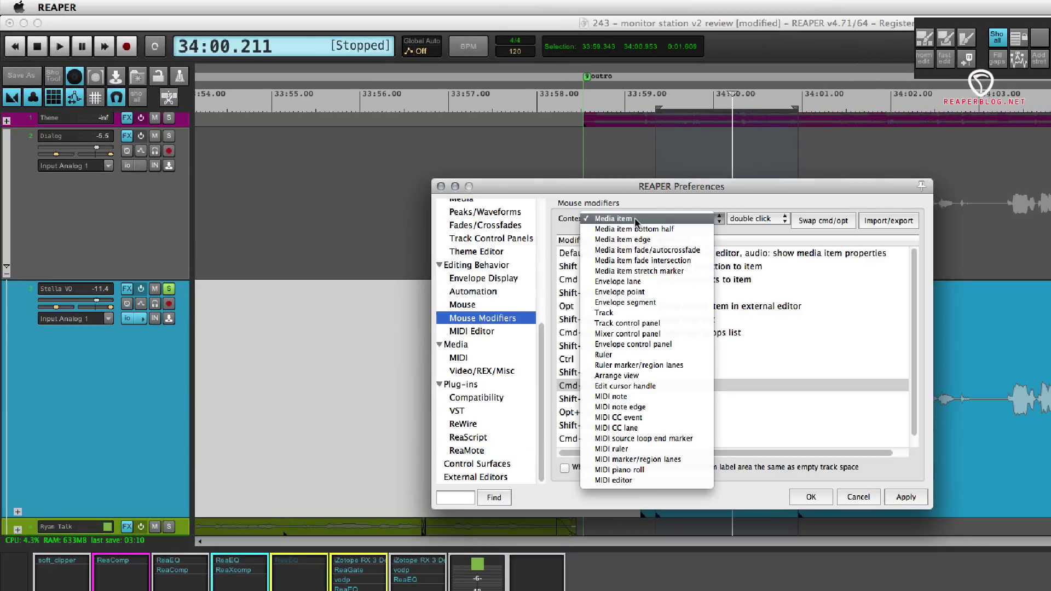
click(630, 219)
click(752, 219)
click(750, 219)
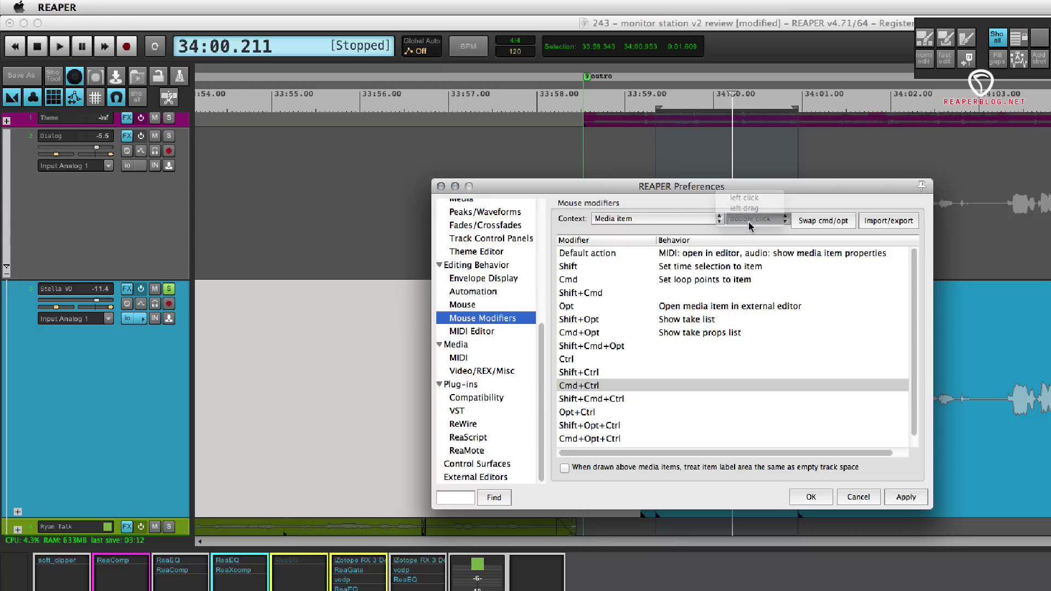
click(597, 386)
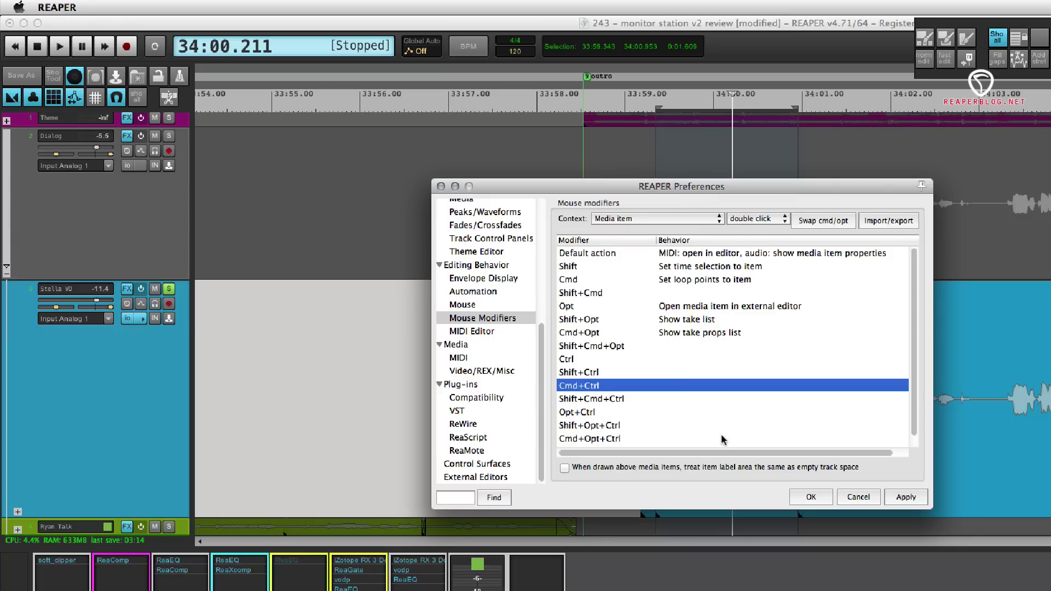
double_click(716, 386)
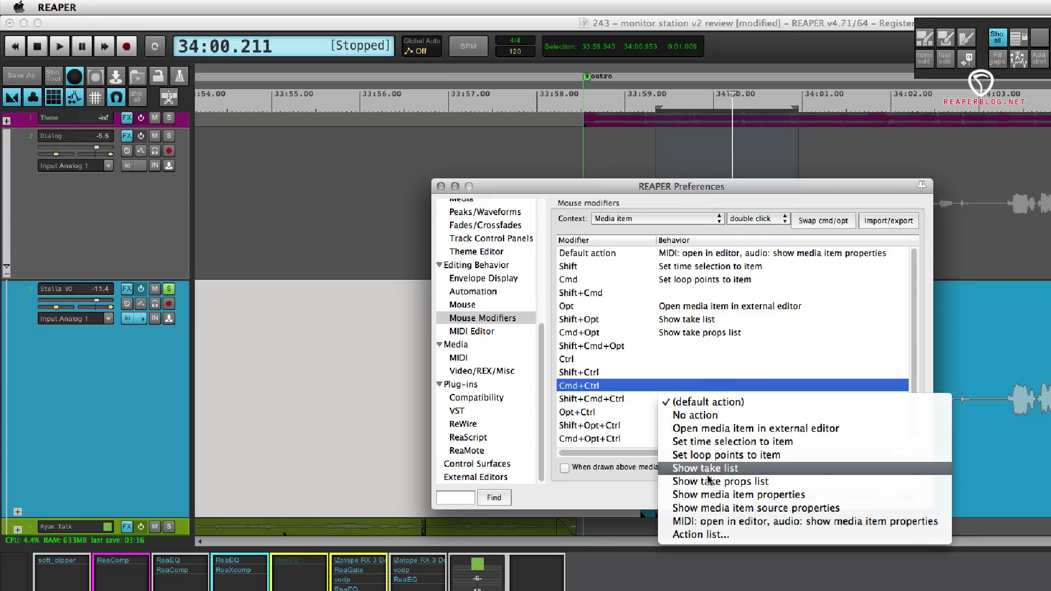
click(733, 535)
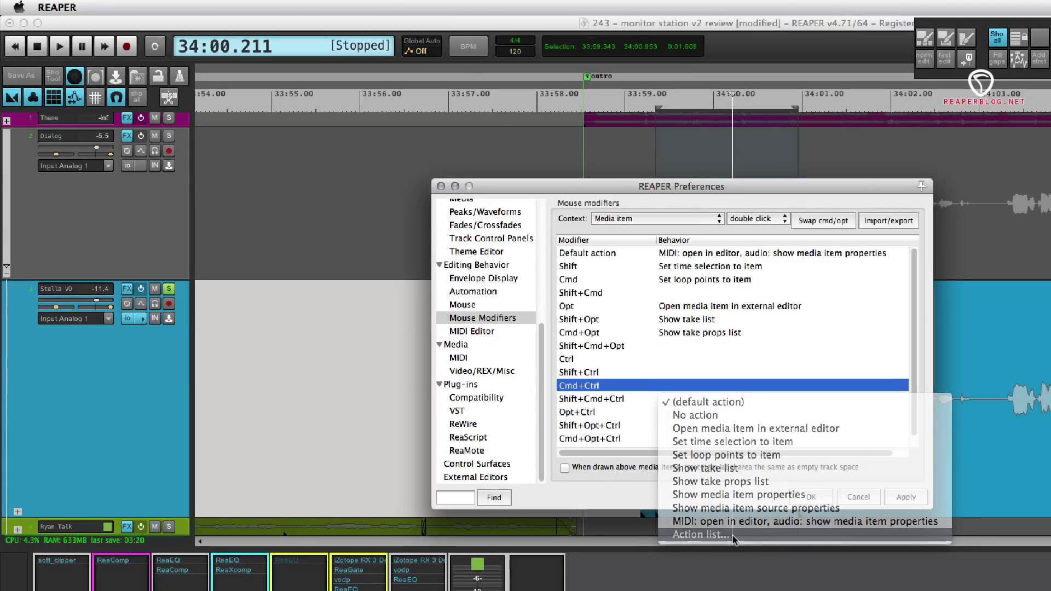
Assign 'Item: Open item copies in primary external editor' to Cmd+Ctrl double-click on media items
click(151, 105)
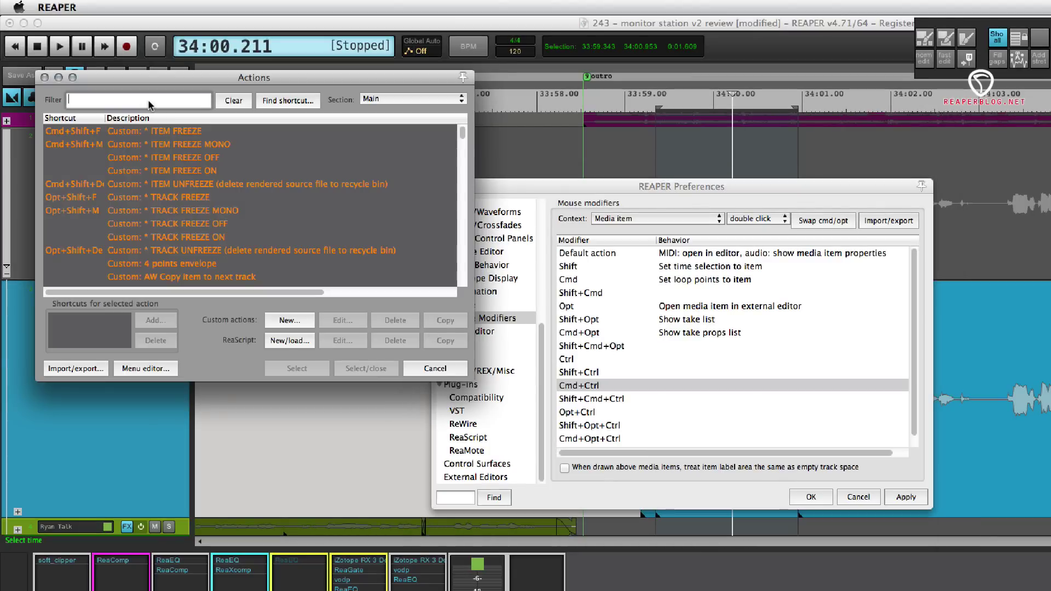
text(external)
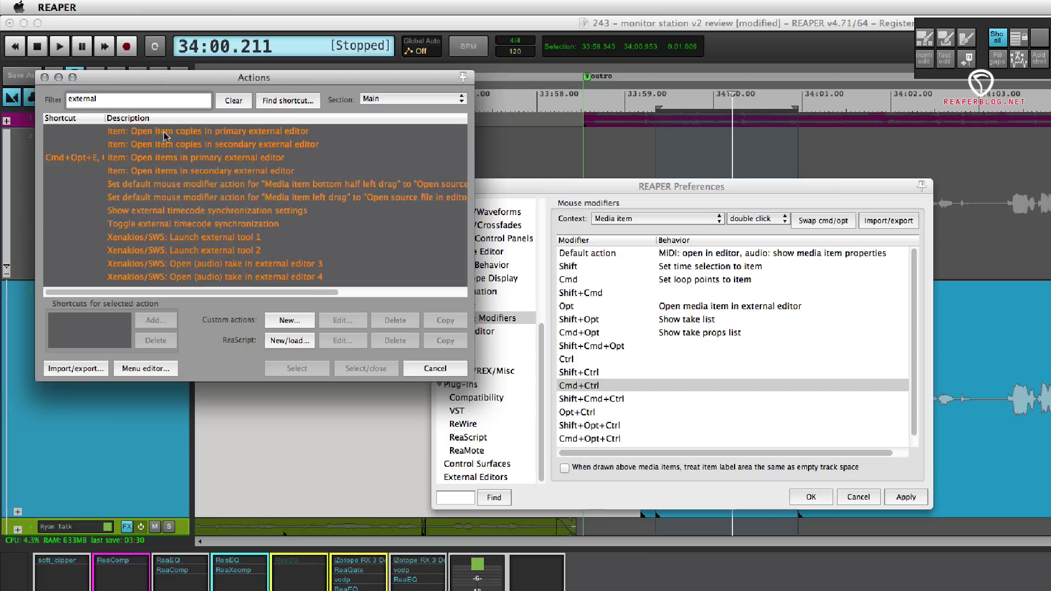
click(245, 132)
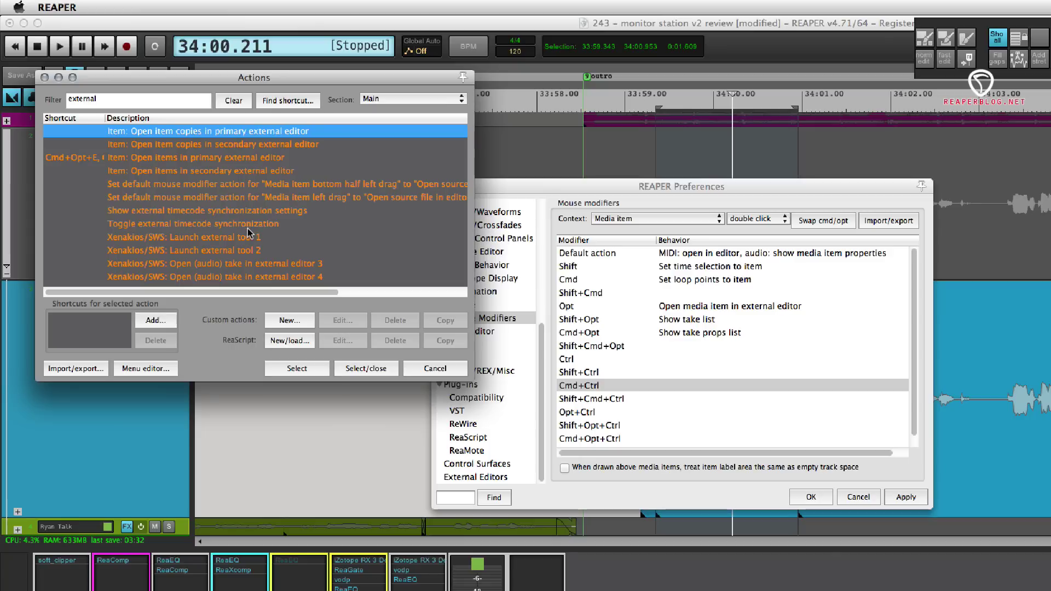
click(368, 372)
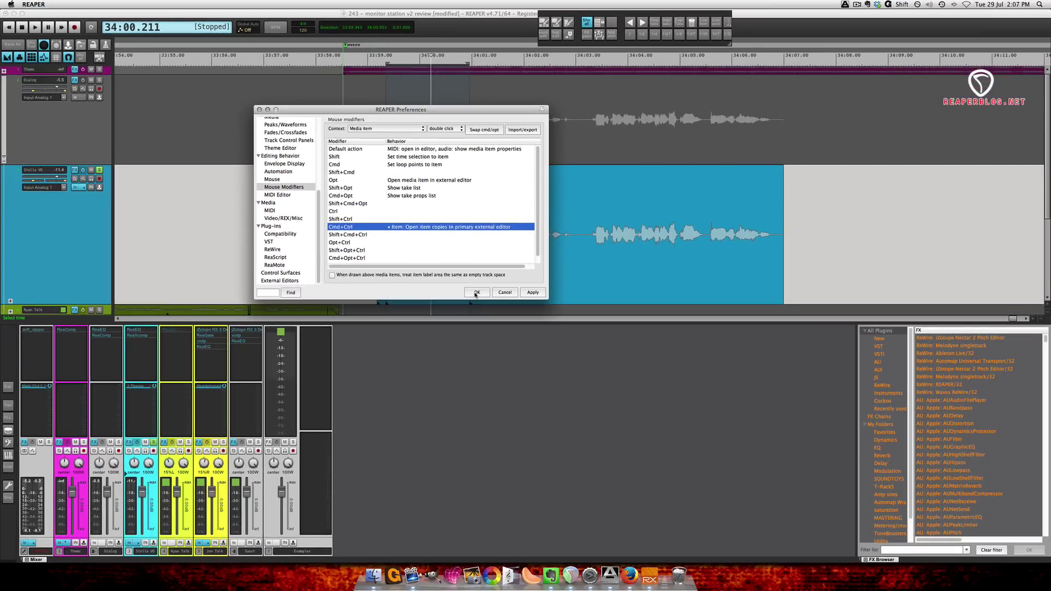
Close the preferences and open a copy of the Stella VO item in iZotope RX
click(476, 293)
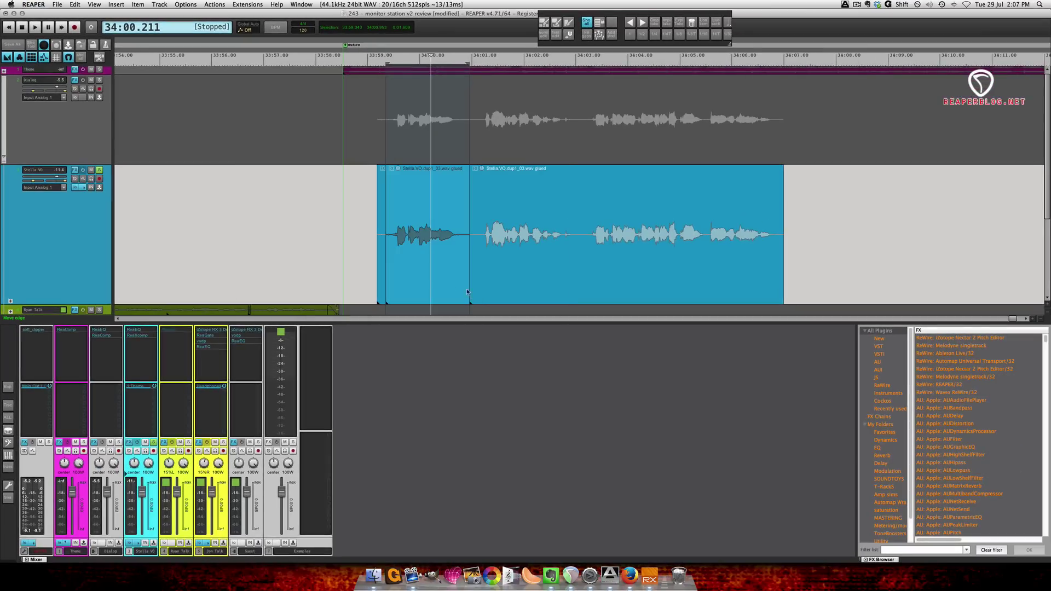
click(422, 281)
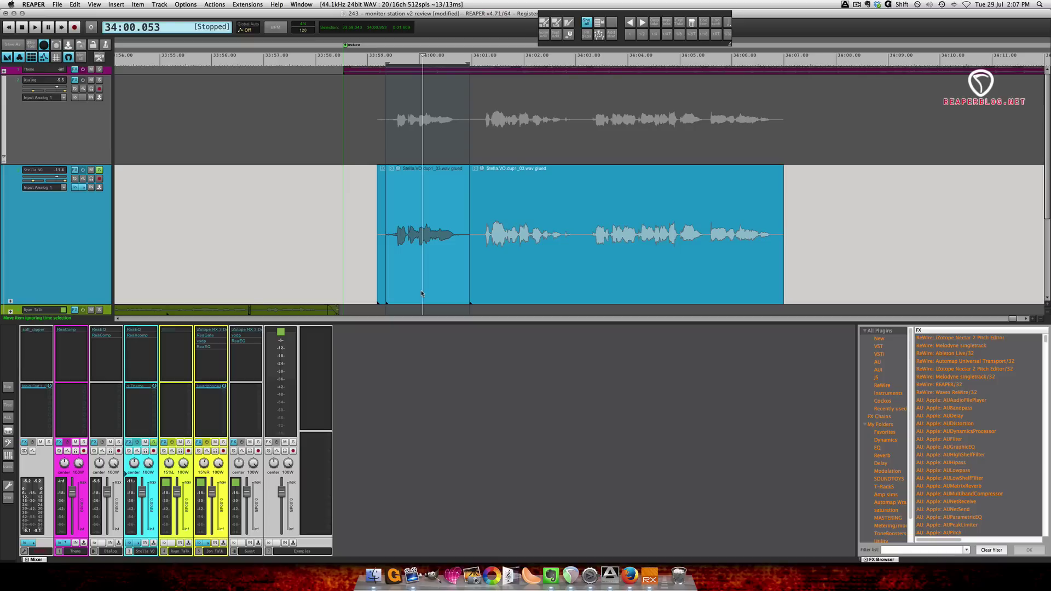
key(ctrl+super)
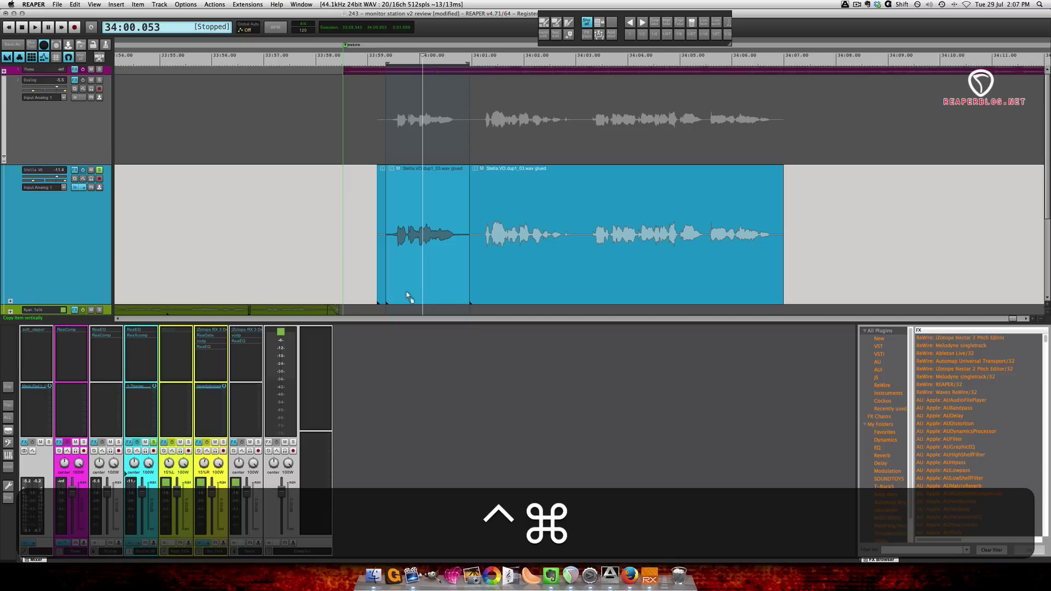
ctrl+super+double_click(406, 293)
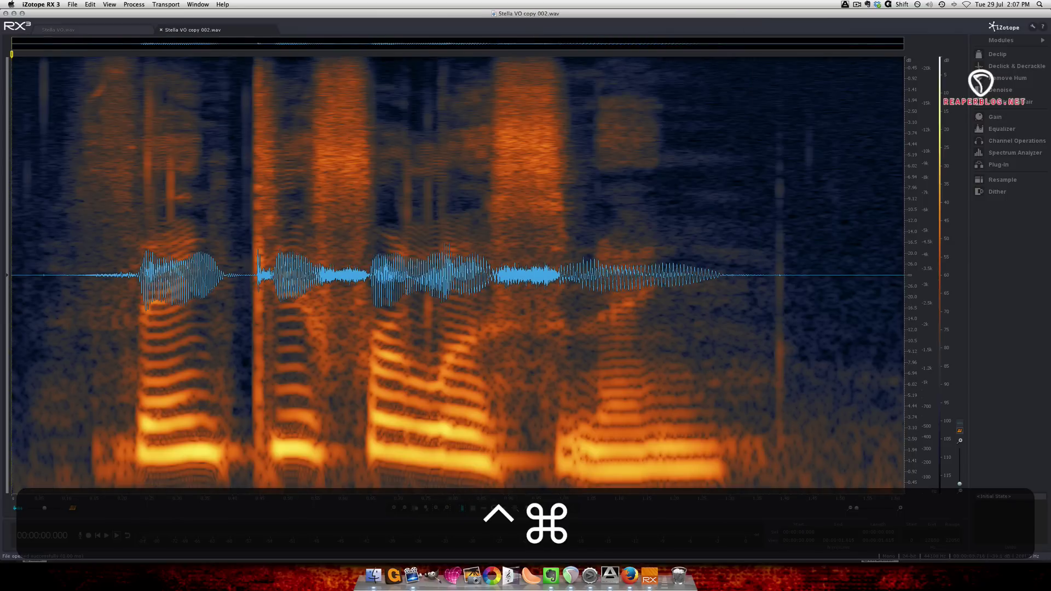
Check the new Stella VO copy 002.wav take in REAPER, then return to iZotope RX 3
key(super+Tab)
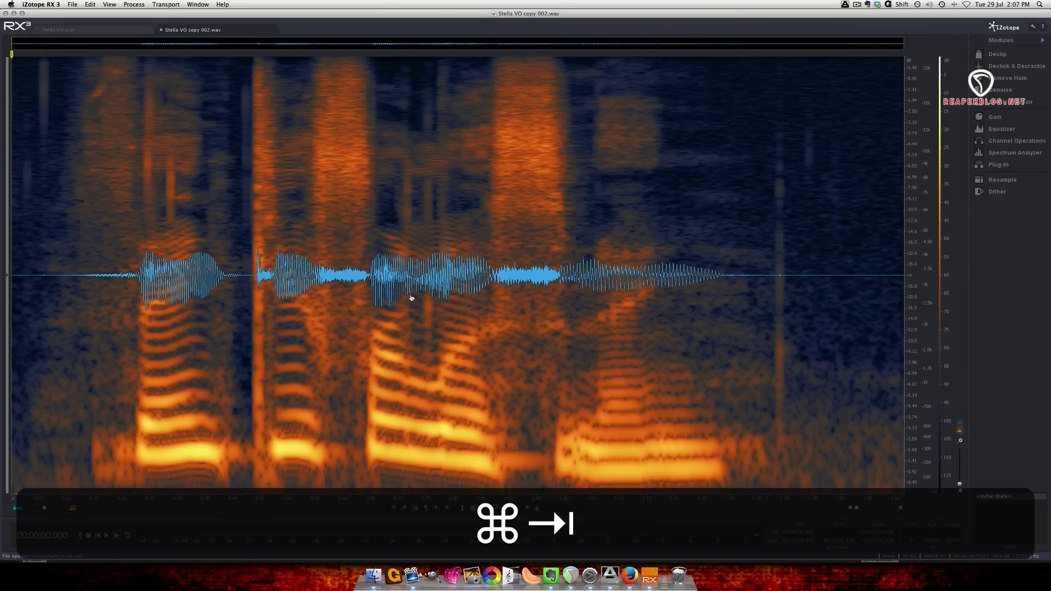
click(397, 304)
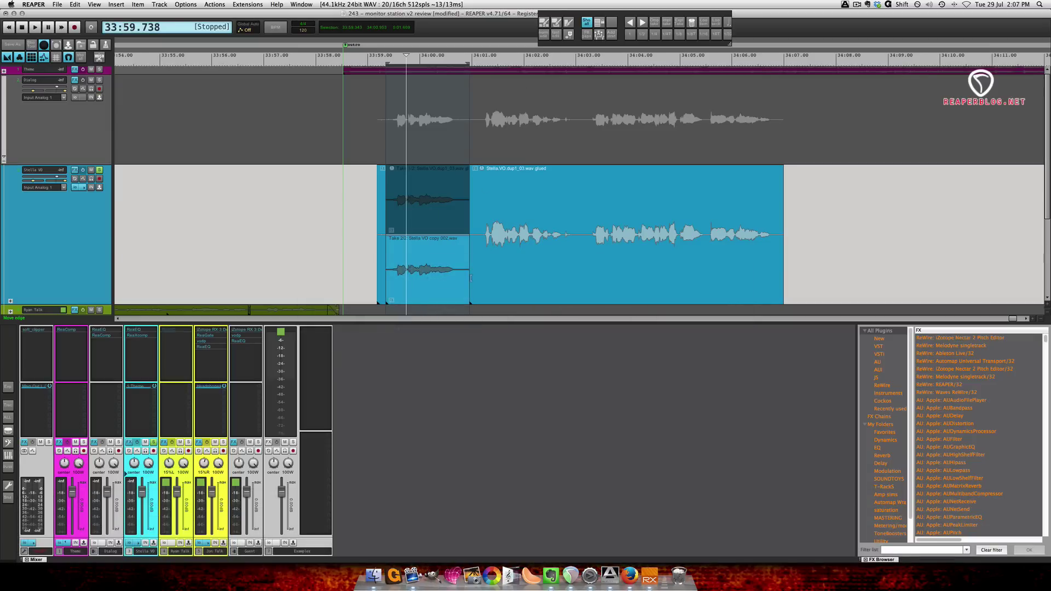
key(super+Tab)
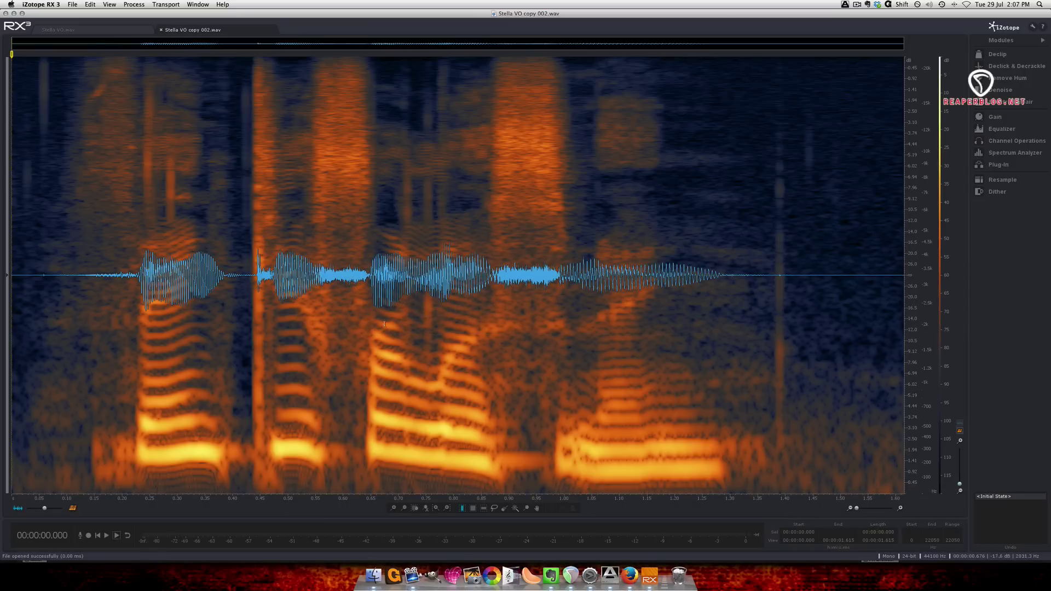
Run Declick & Decrackle on the entire voiceover copy
key(super+a)
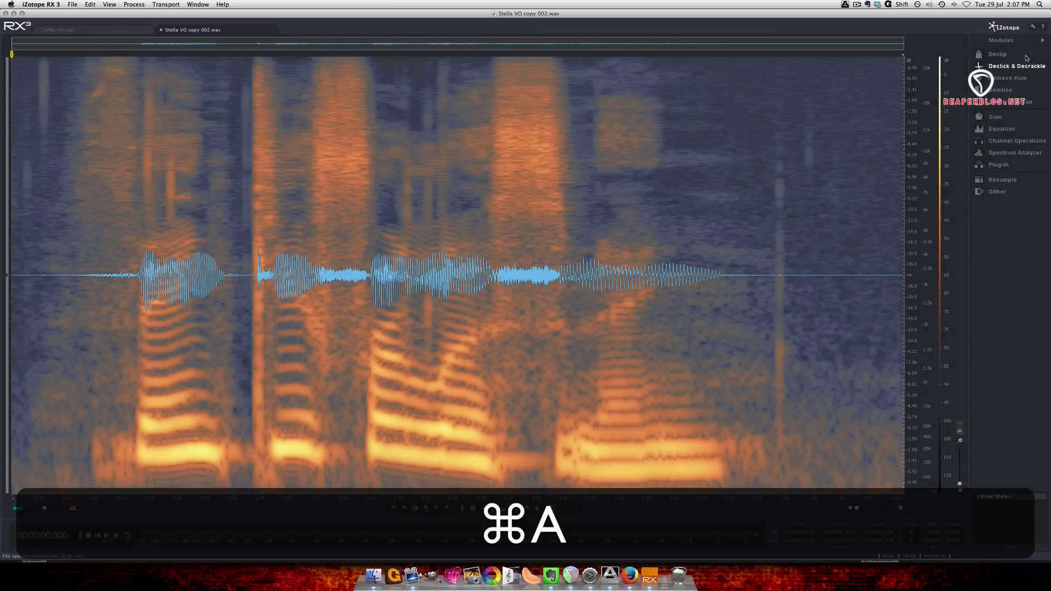
click(1017, 66)
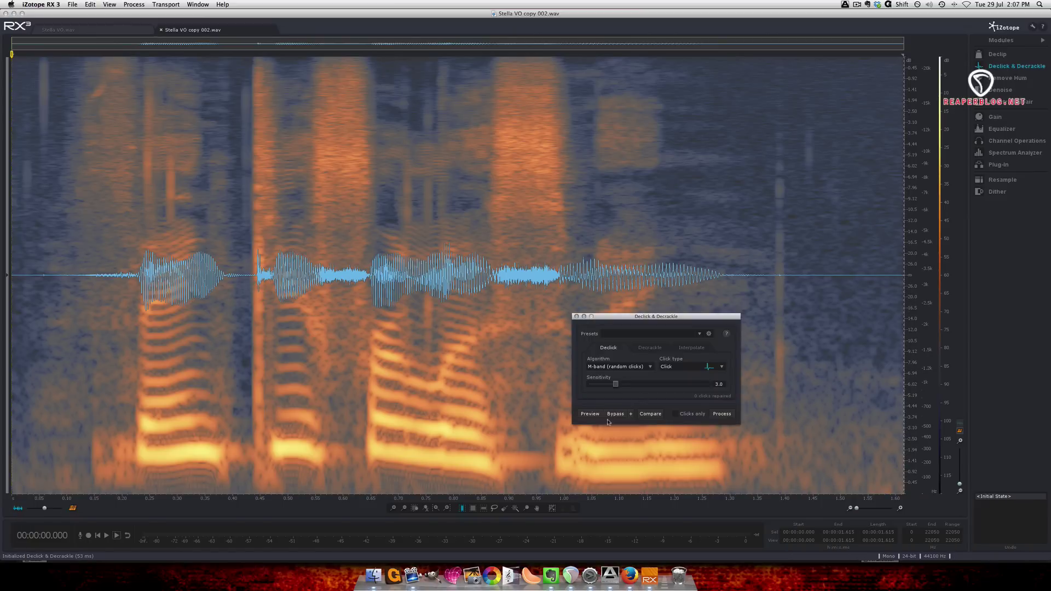
click(721, 414)
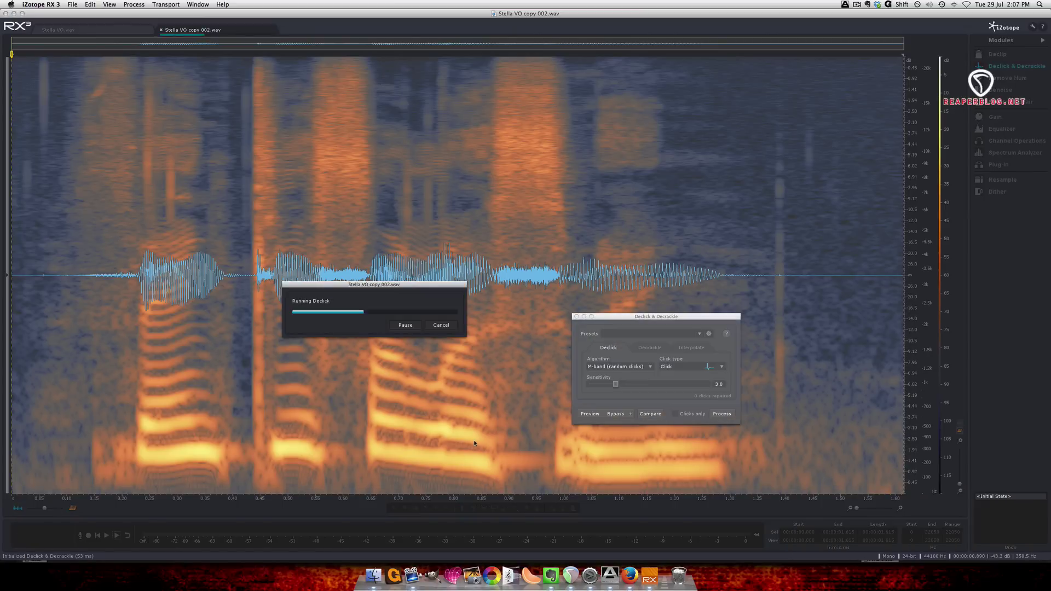
click(322, 416)
Save the repaired audio as Stella VO copy 002_rx.wav
key(shift+super+s)
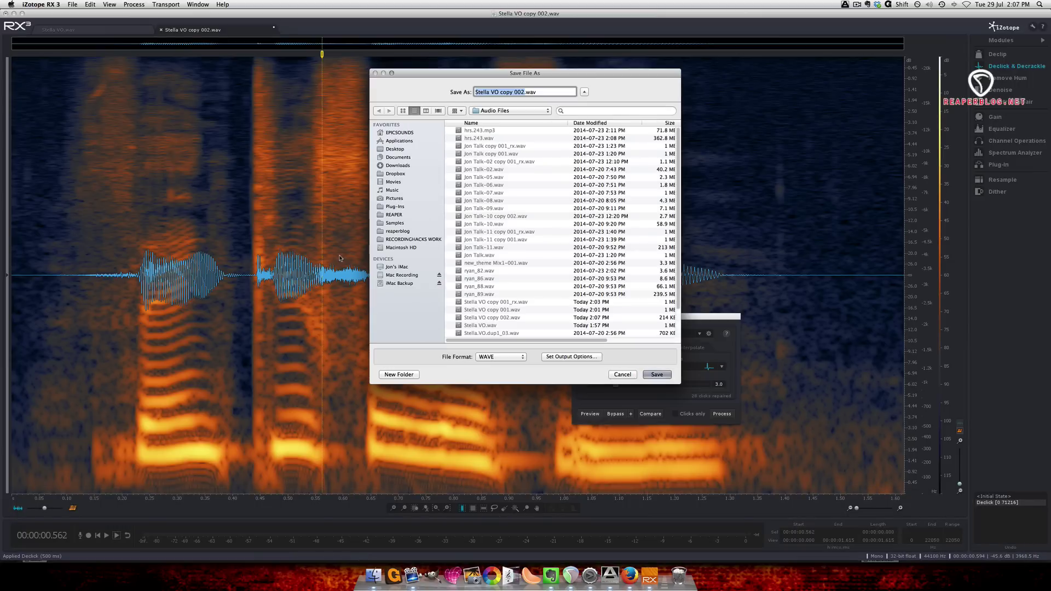
key(Right)
text(_rx)
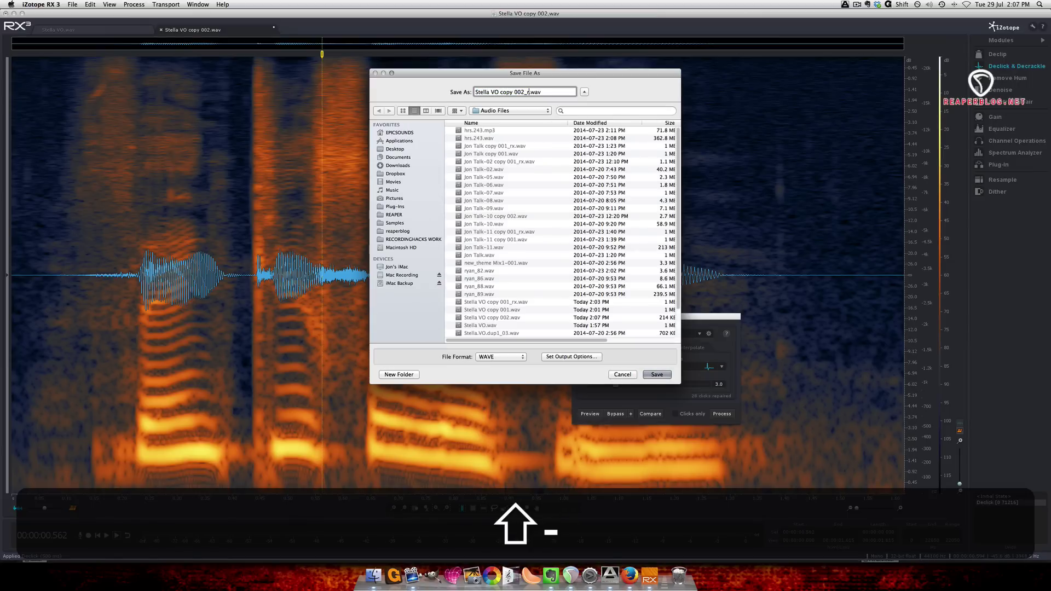
key(Return)
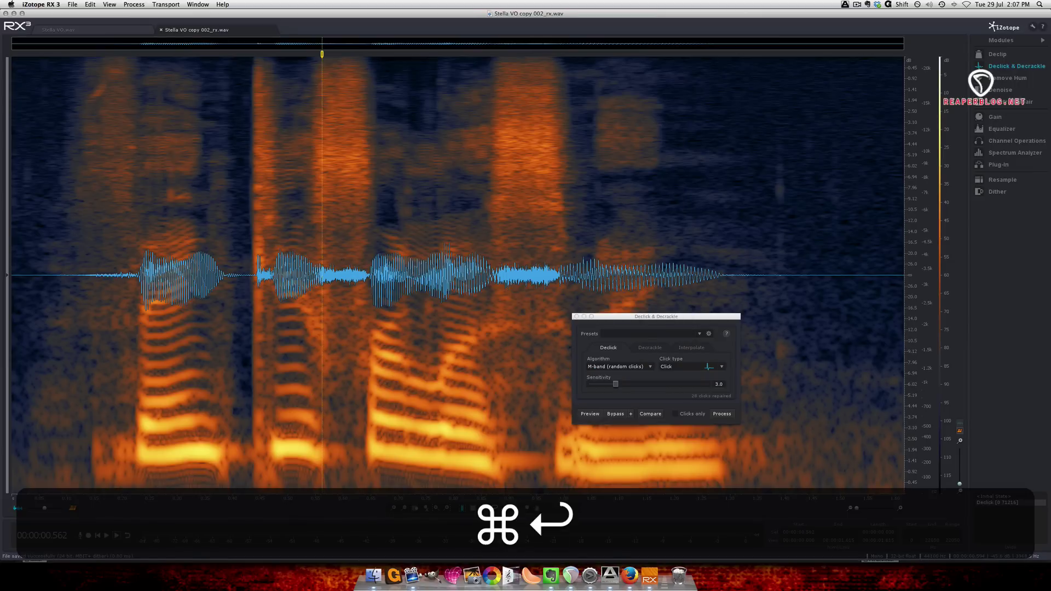
Quit RX and replace the take's source with Stella VO copy 002_rx.wav in Media Item Properties
key(super+q)
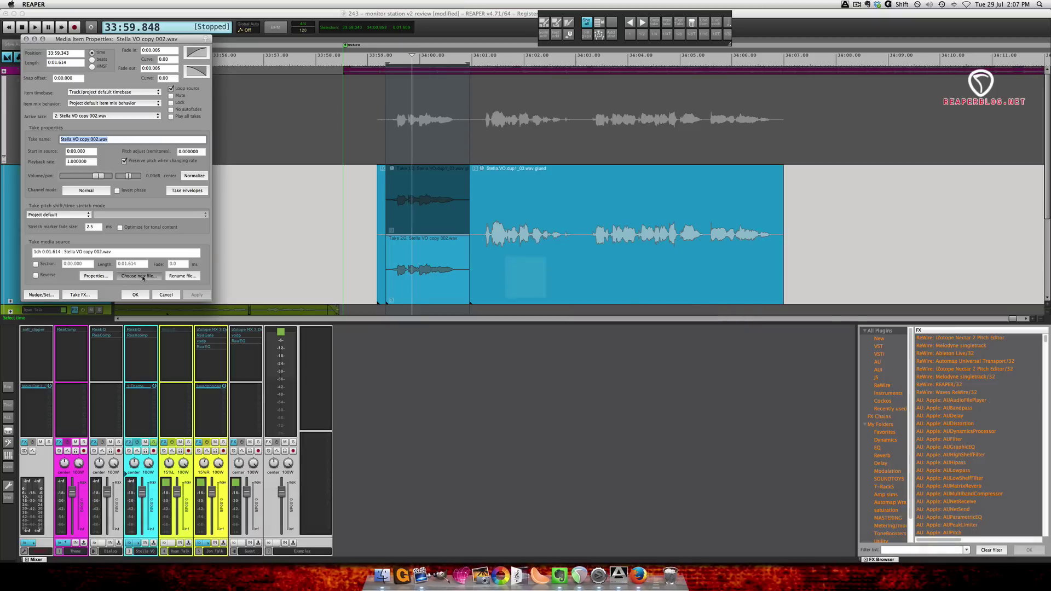
click(145, 276)
key(Up)
key(Return)
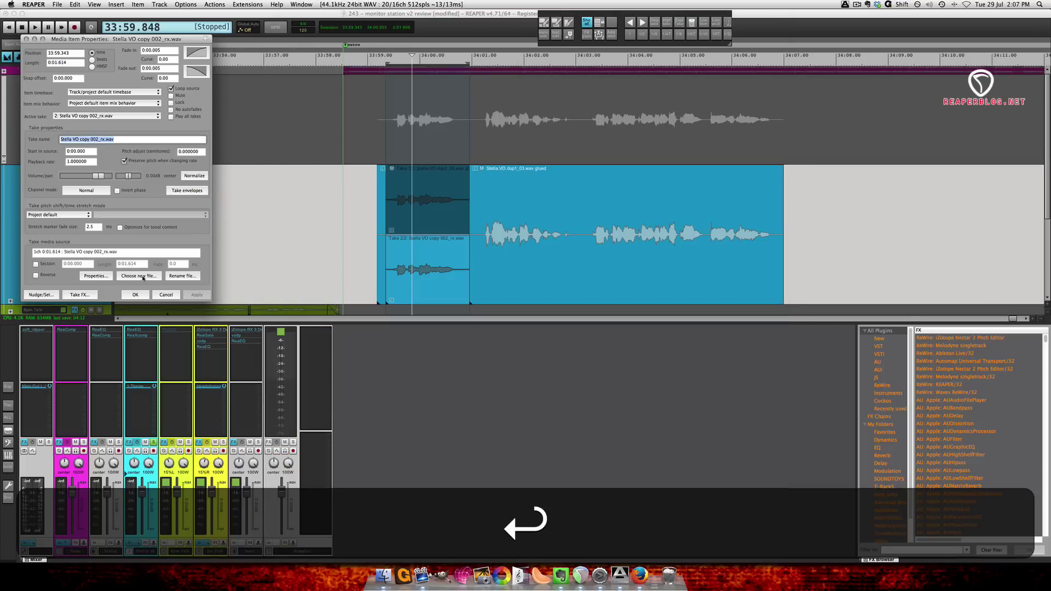
click(138, 295)
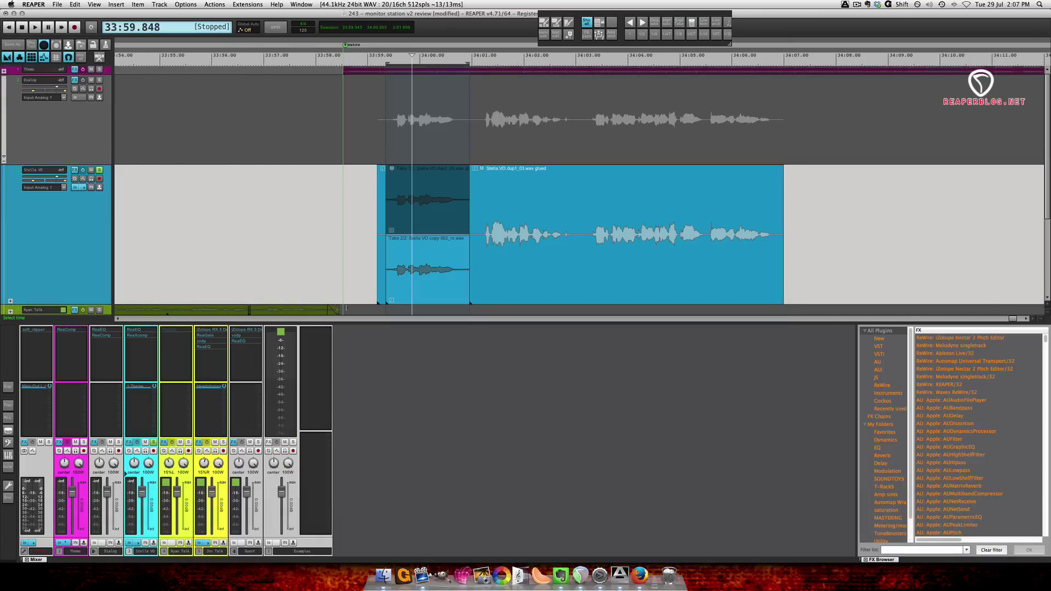
Move the edit cursor onto the voiceover item at 33:59.951
click(399, 278)
click(415, 268)
click(418, 264)
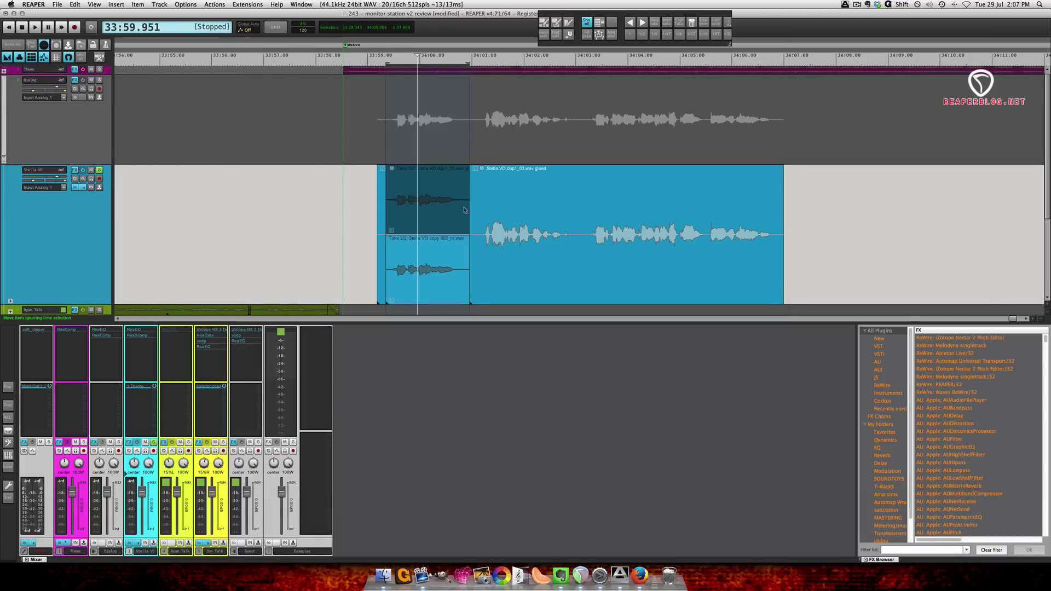